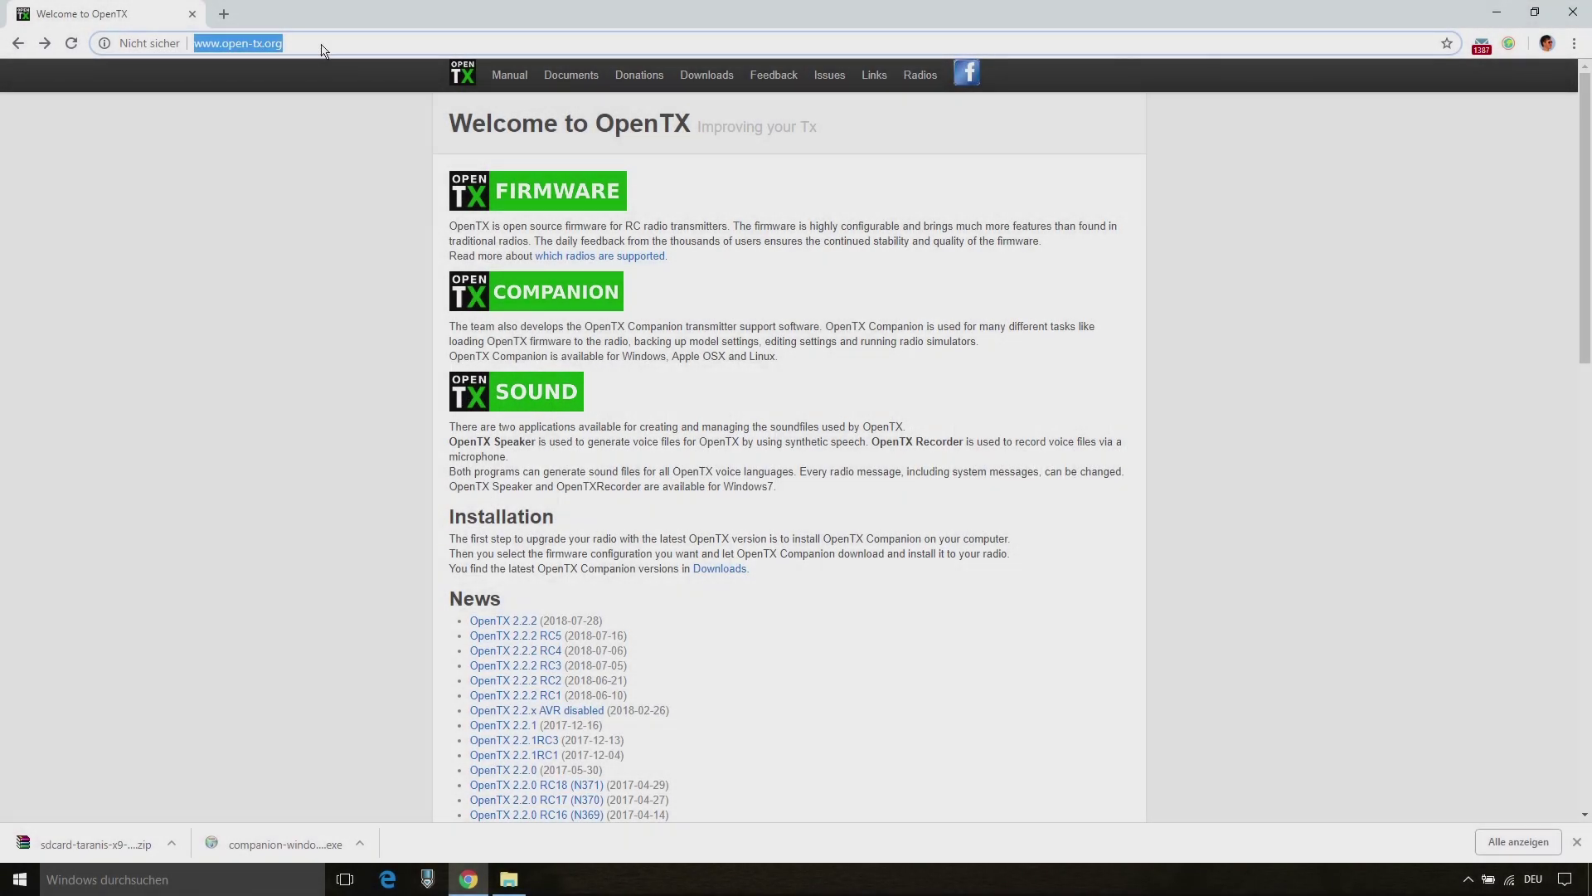
key(Return)
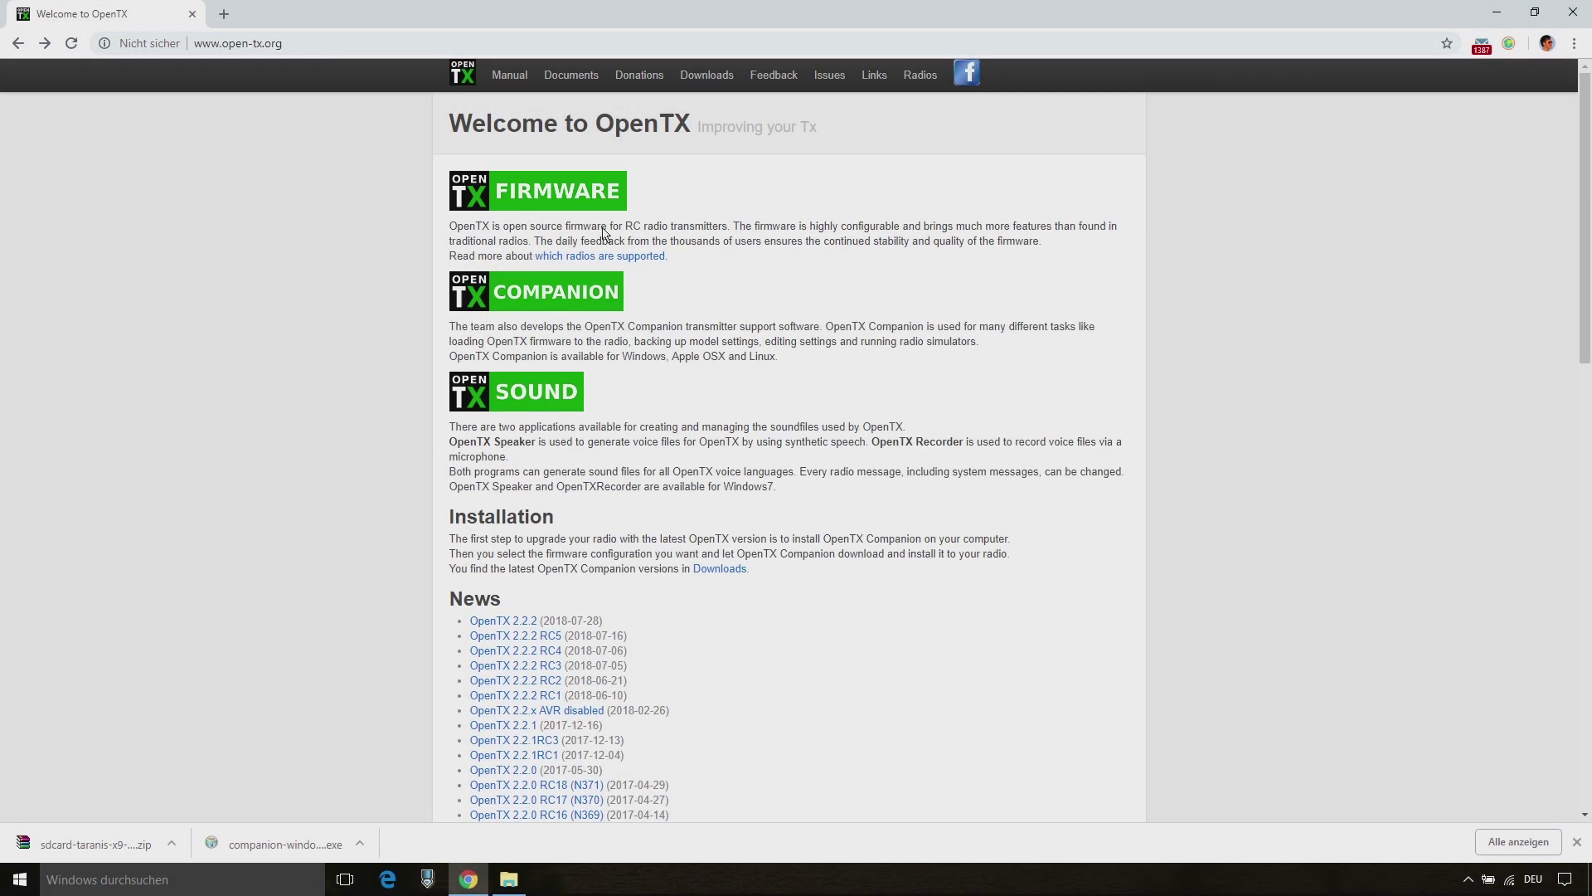
click(720, 570)
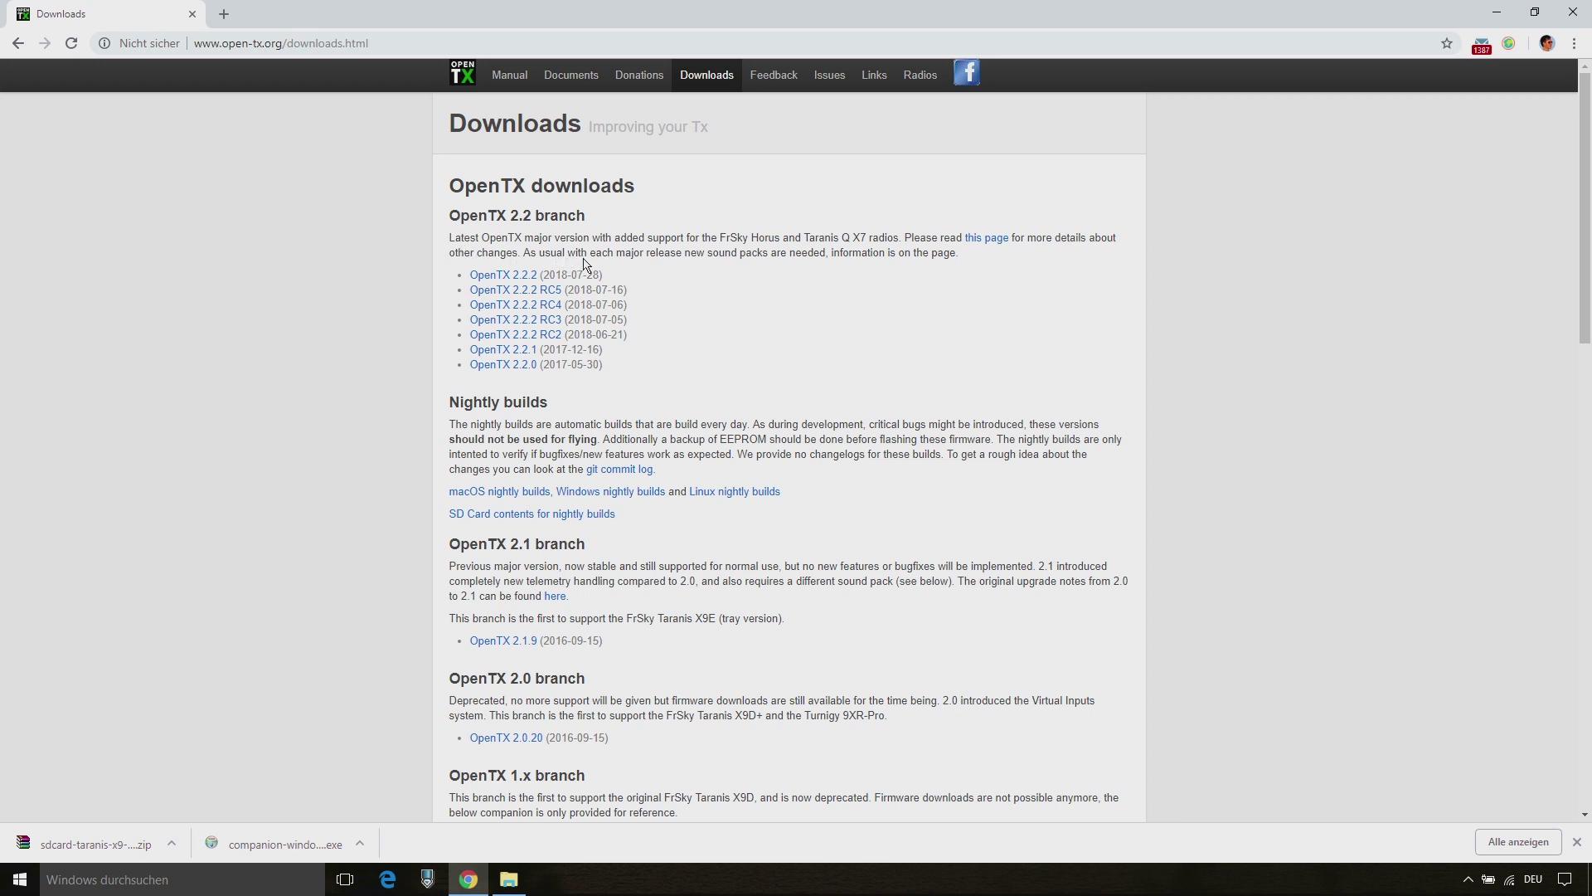
drag(448, 410, 582, 412)
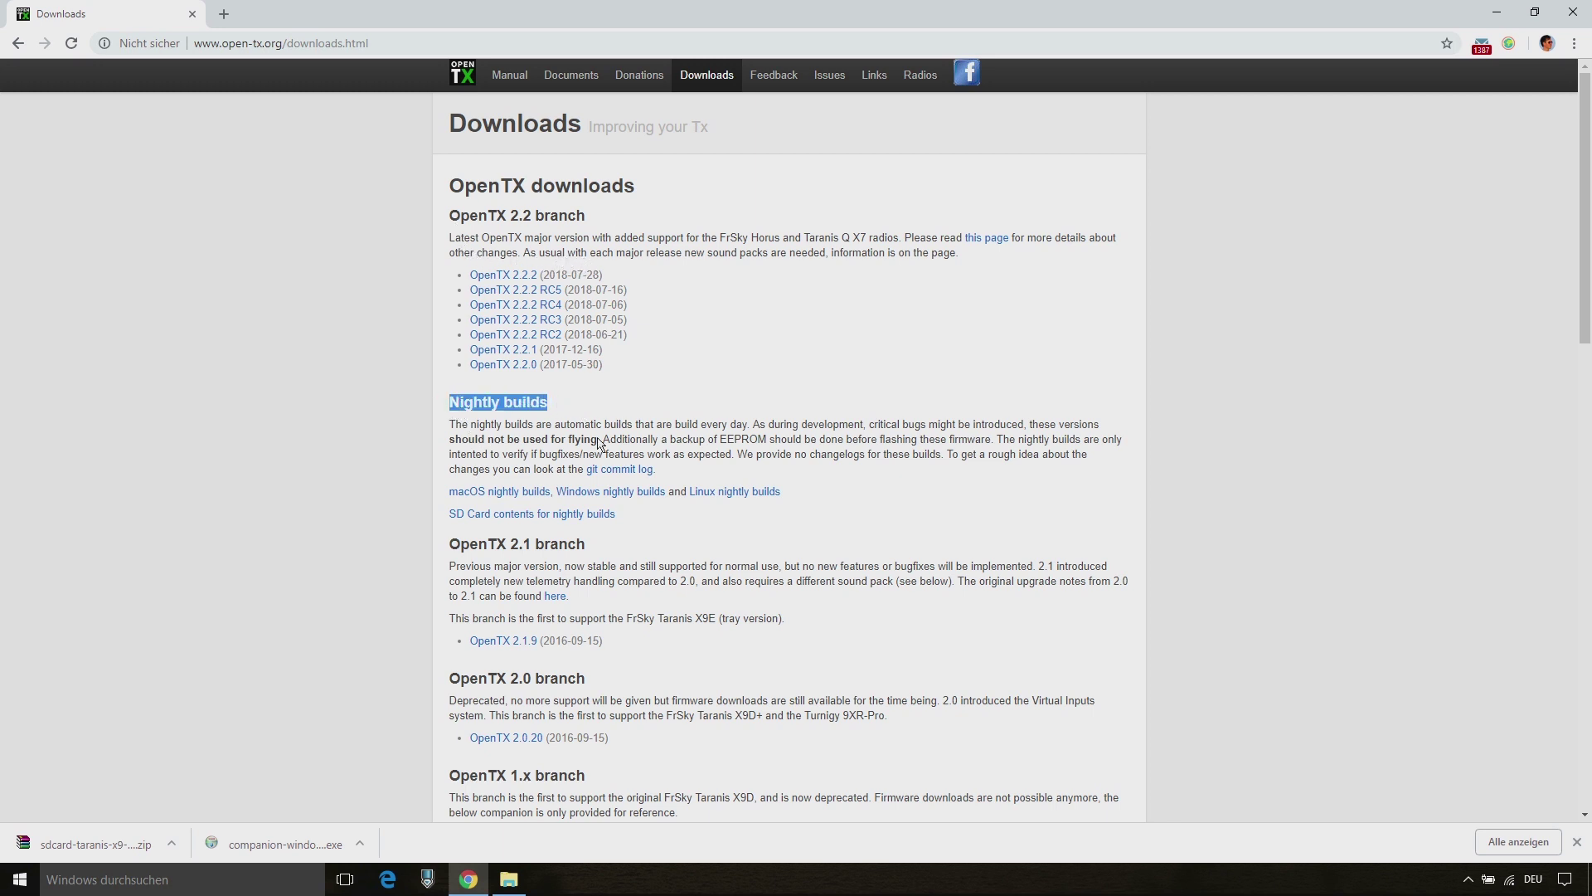
click(598, 441)
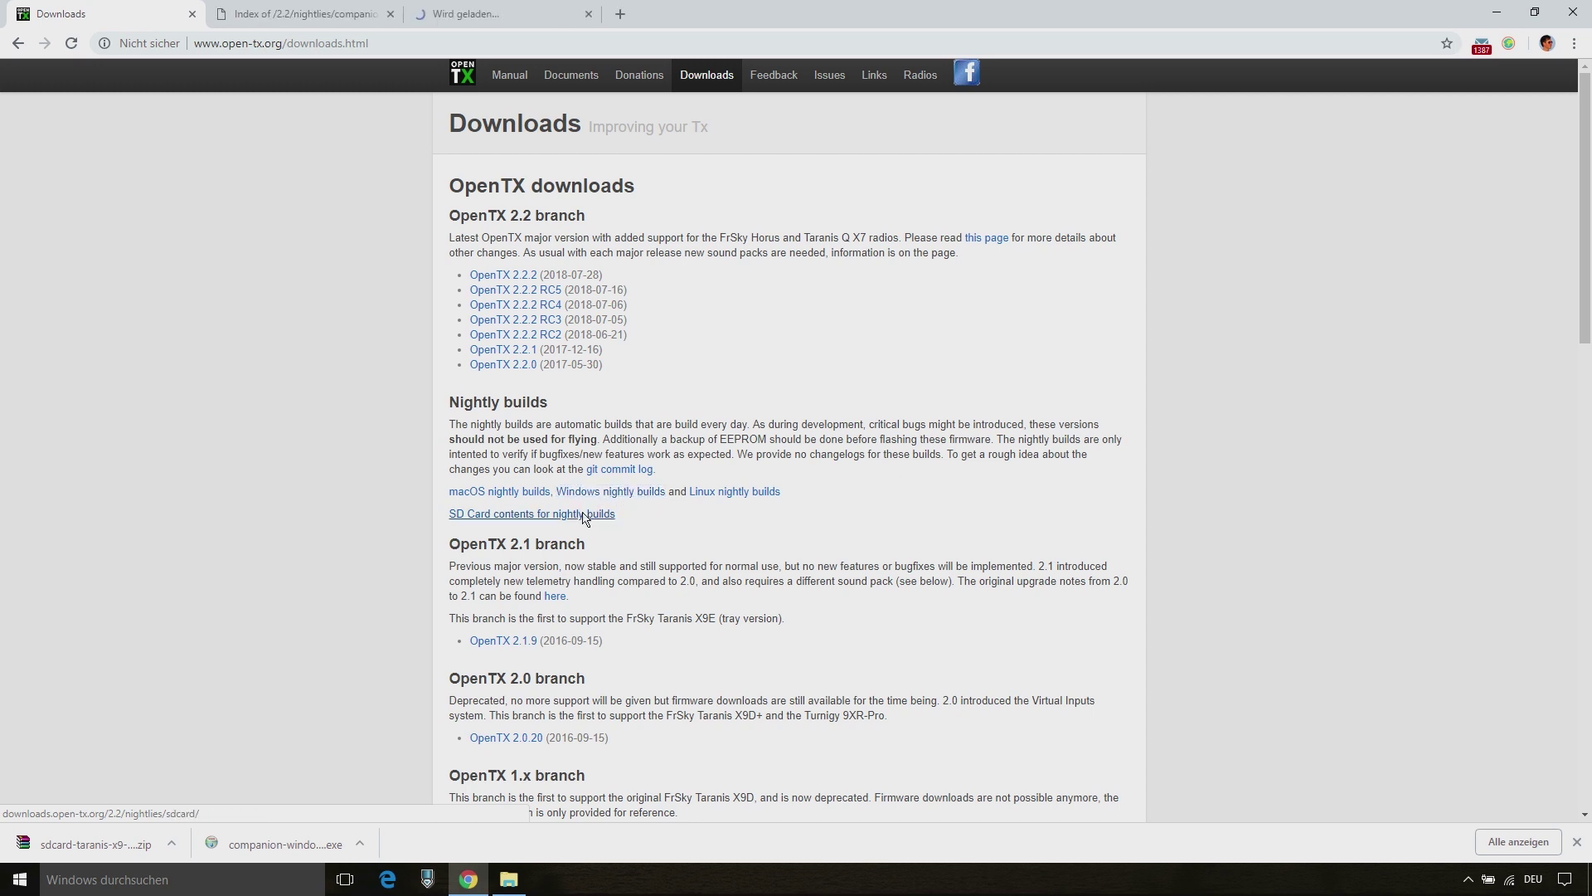
- Download companion-windows-2.2.3N679.exe from the Windows nightly builds into the opentx 2.2.3 folder
click(287, 15)
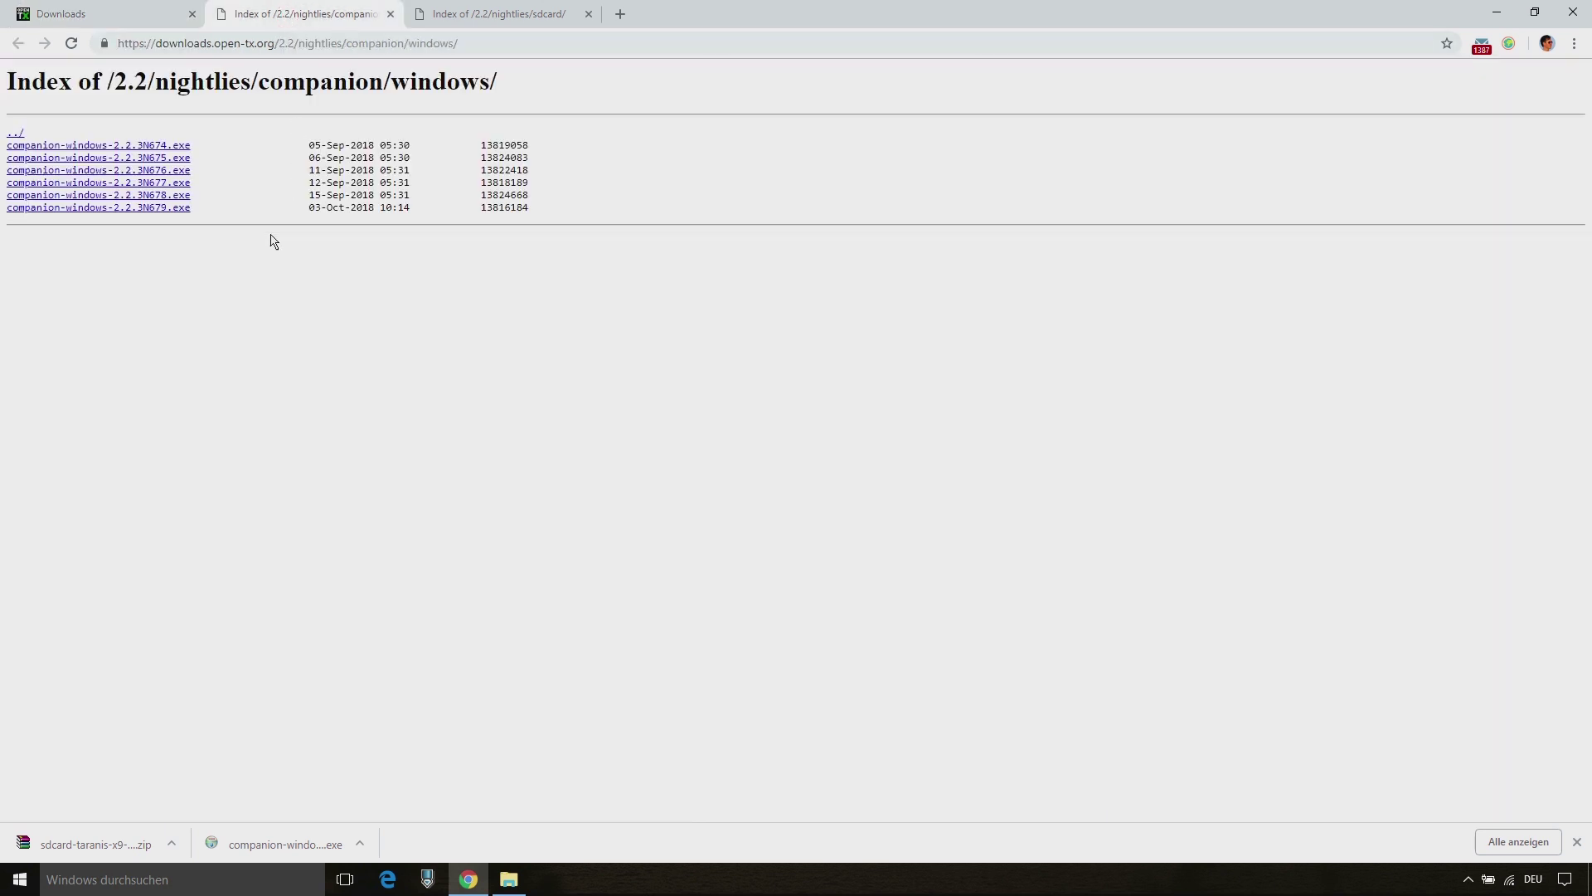
click(146, 209)
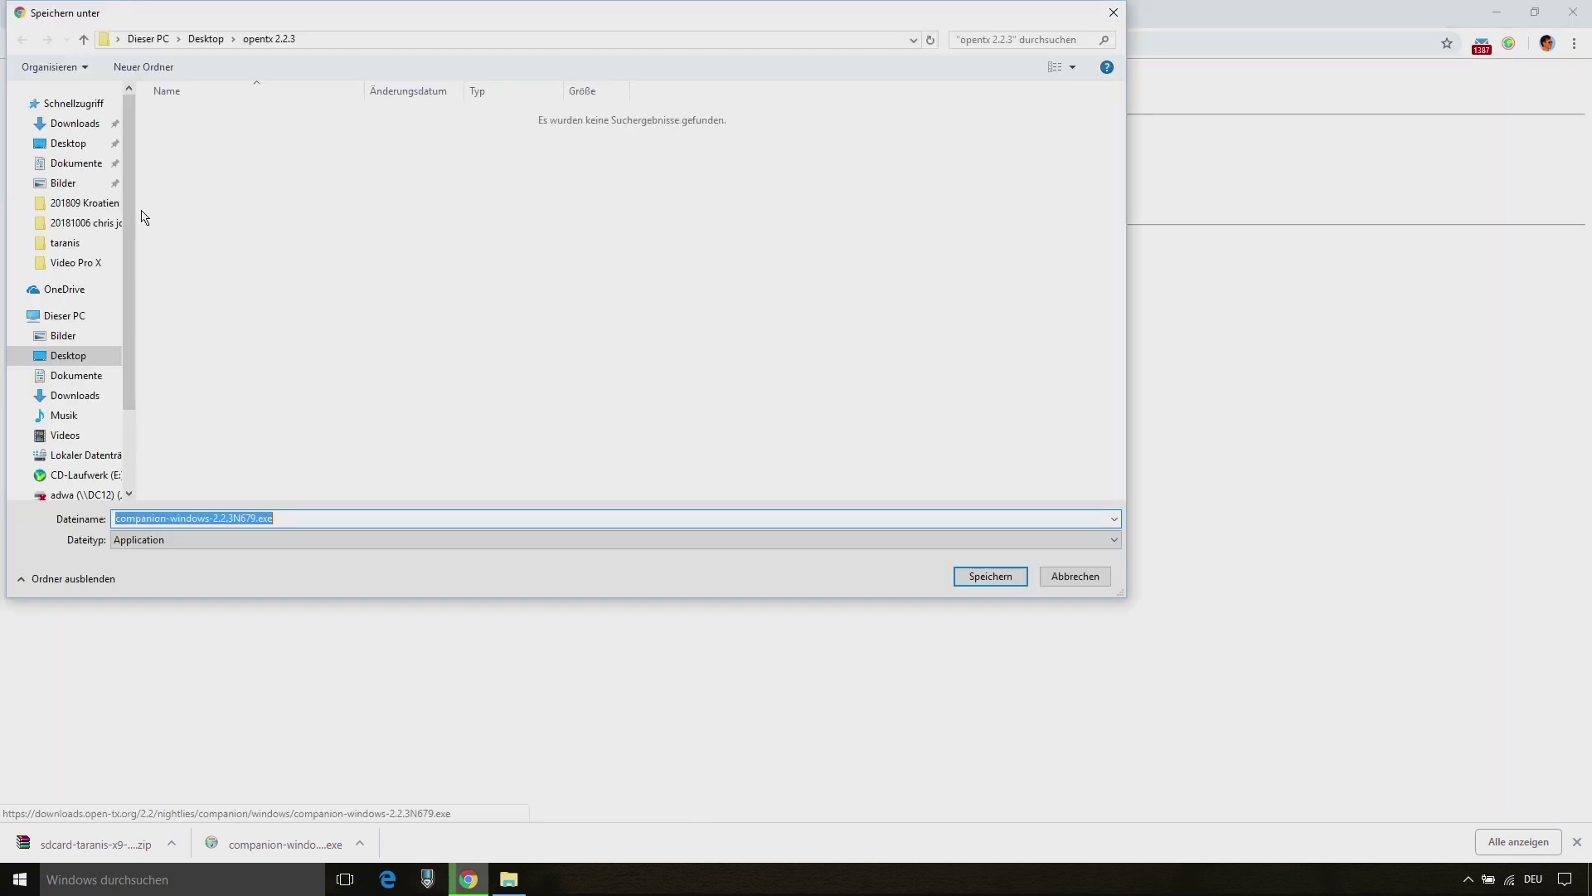
click(954, 583)
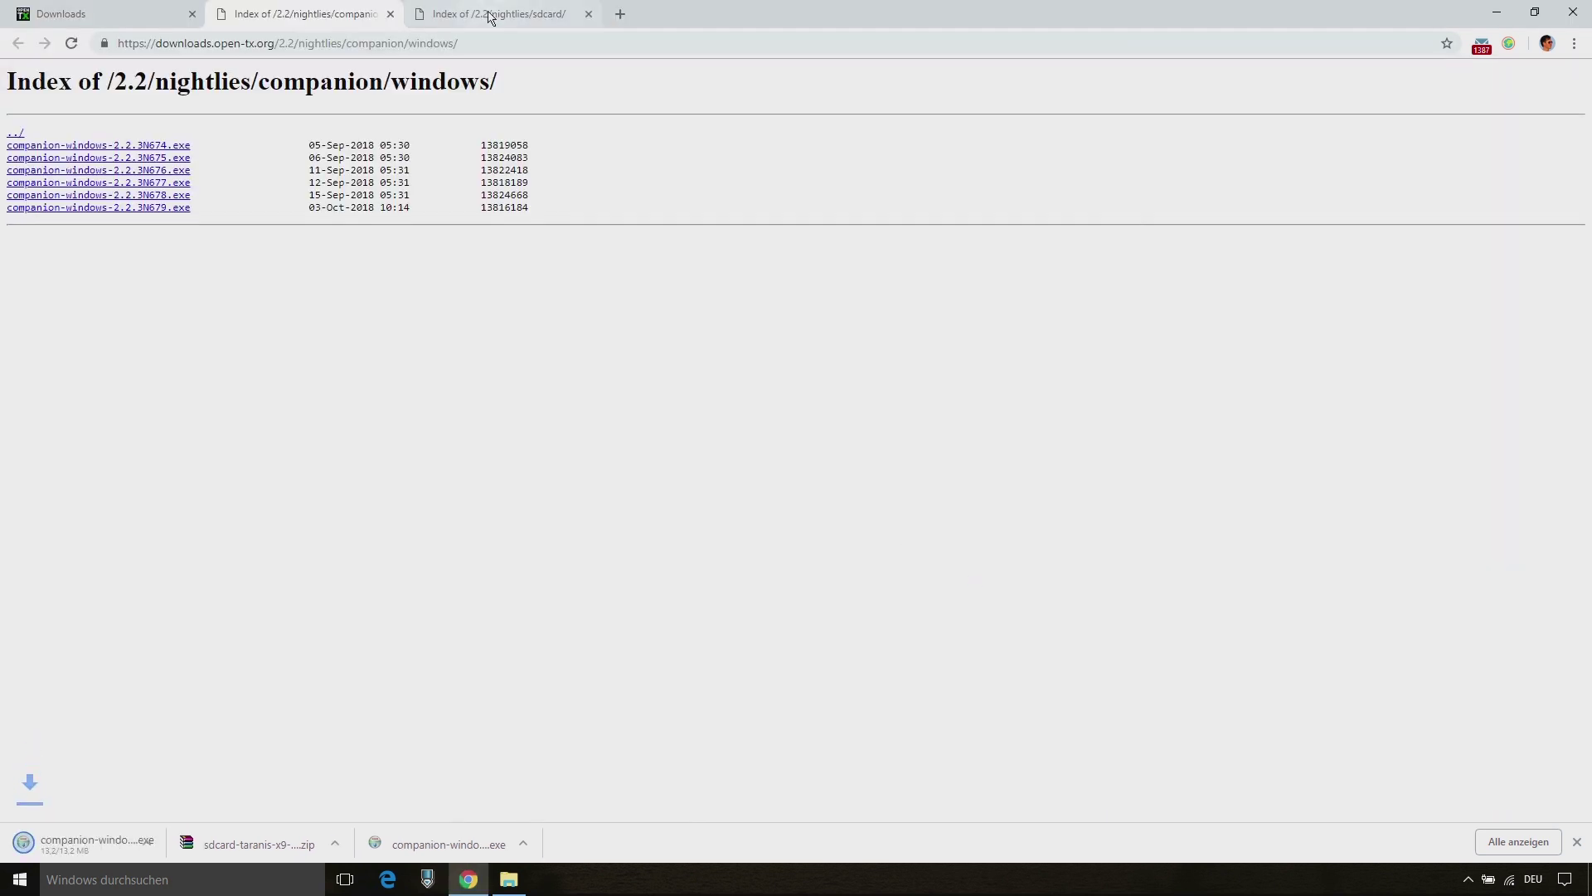
- Download sdcard-taranis-x9-2.2V0018.zip from the nightly SD card index into the opentx 2.2.3 folder
click(497, 14)
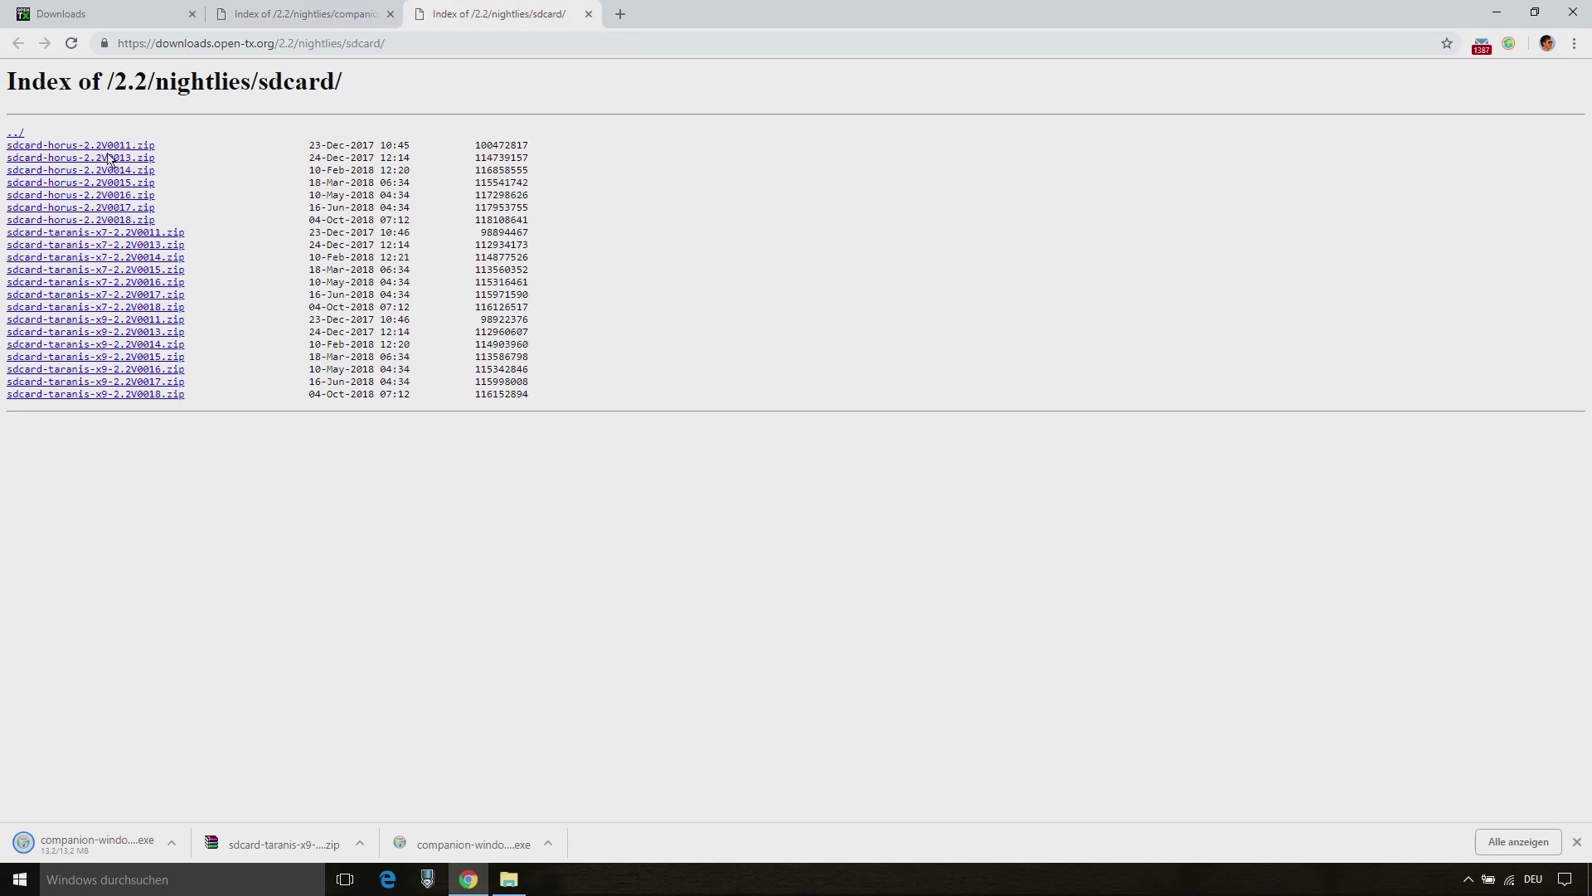
click(95, 396)
click(981, 580)
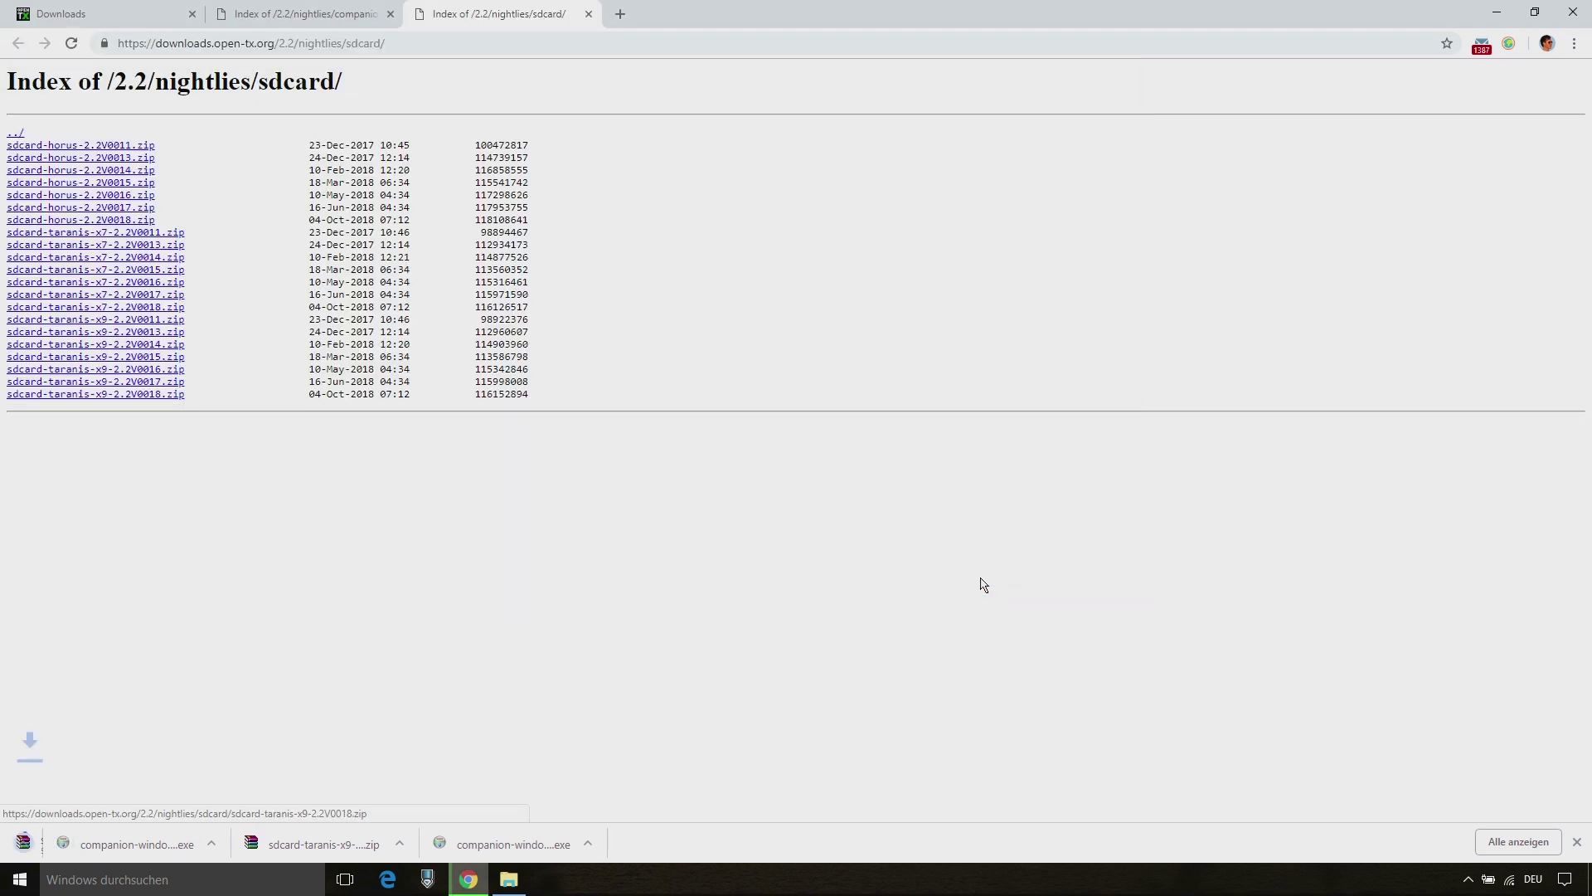
- Run the downloaded companion-windows-2.2.3N679.exe, install OpenTX Companion 2.2 with the default options and launch it on finishing
mouse_move(511, 887)
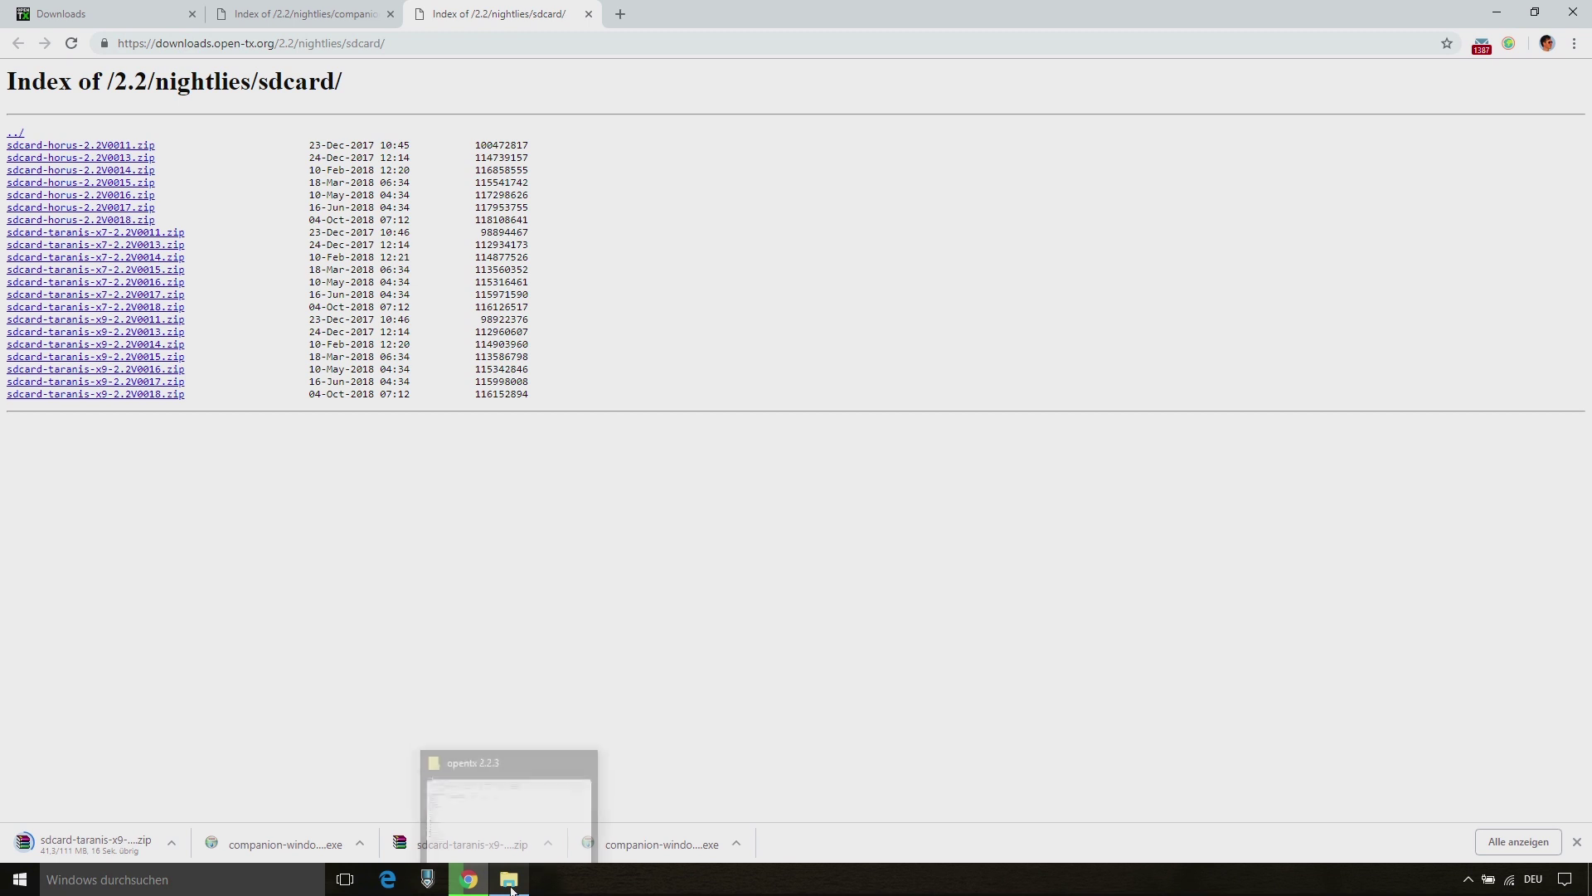
click(494, 829)
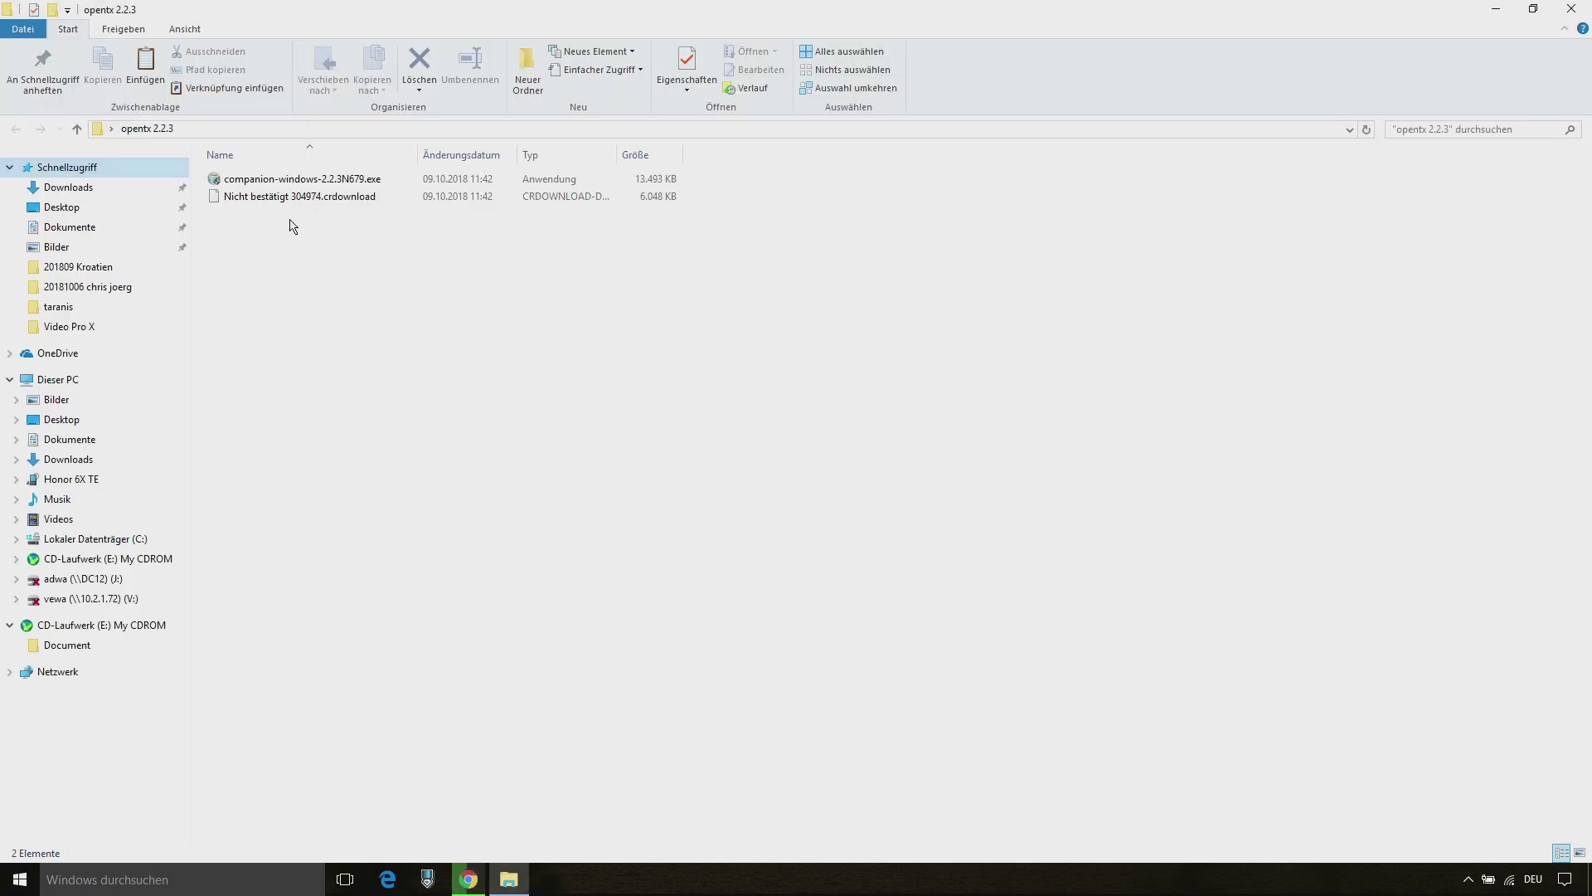
double_click(318, 180)
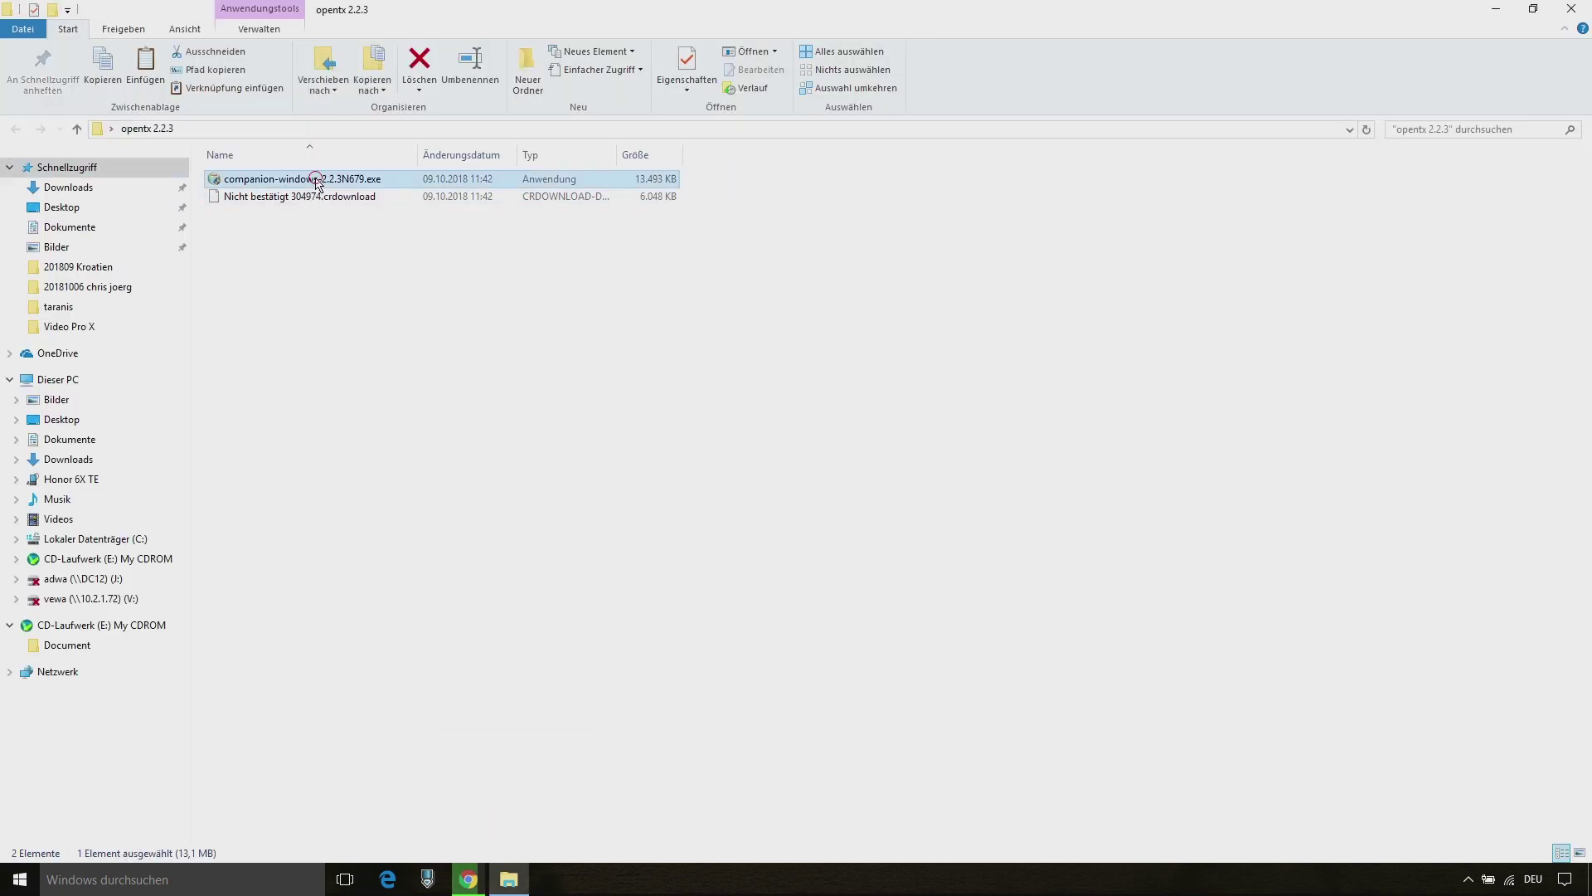
click(647, 439)
click(882, 519)
click(886, 572)
click(886, 572)
click(886, 573)
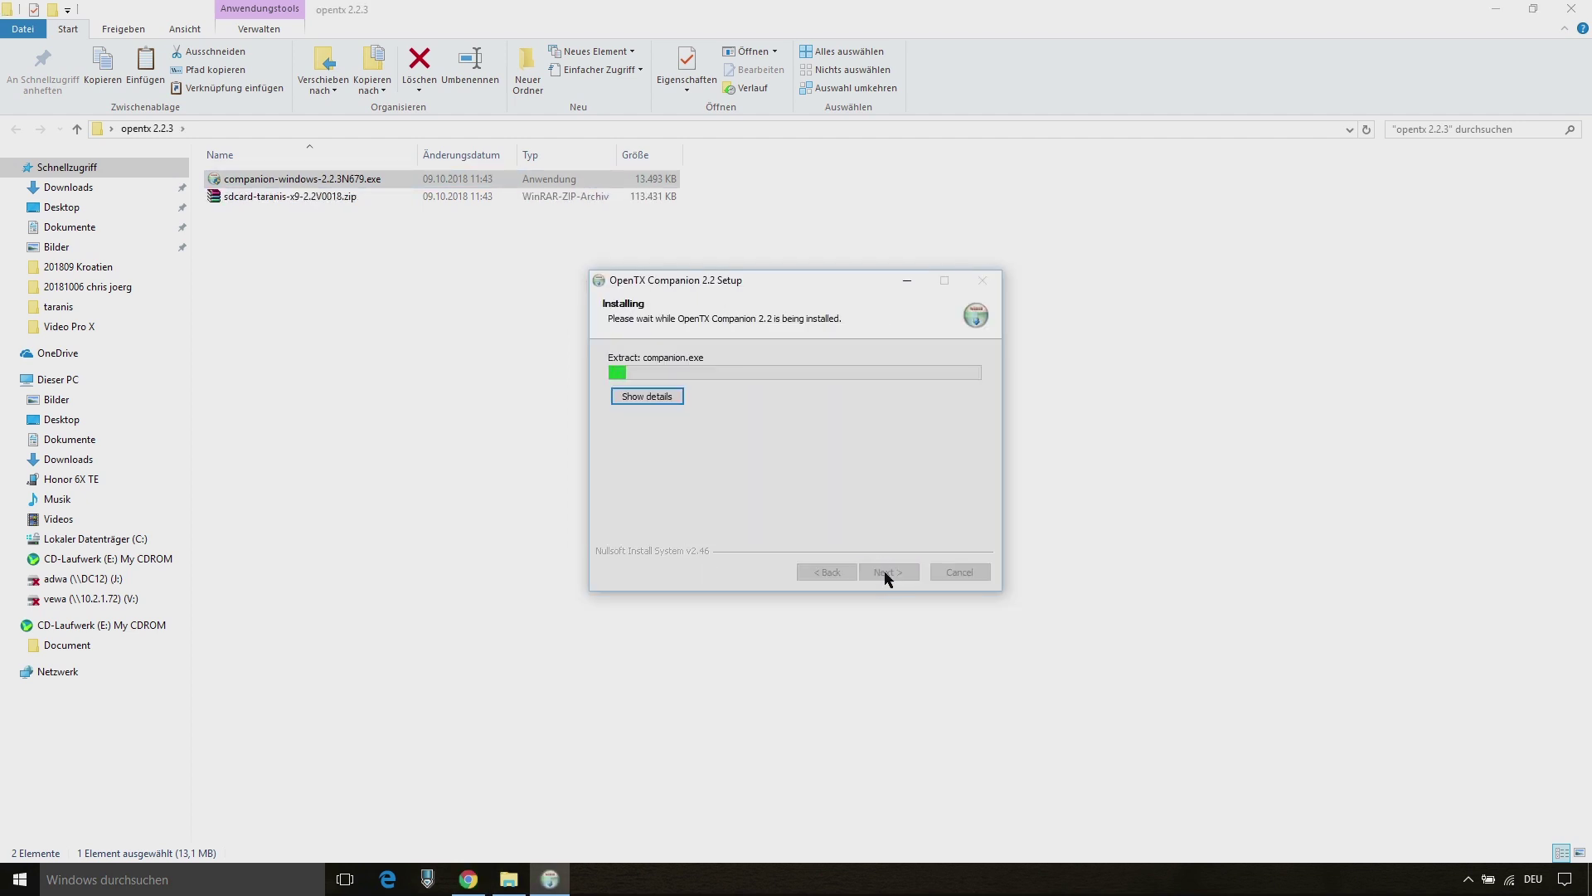
click(886, 572)
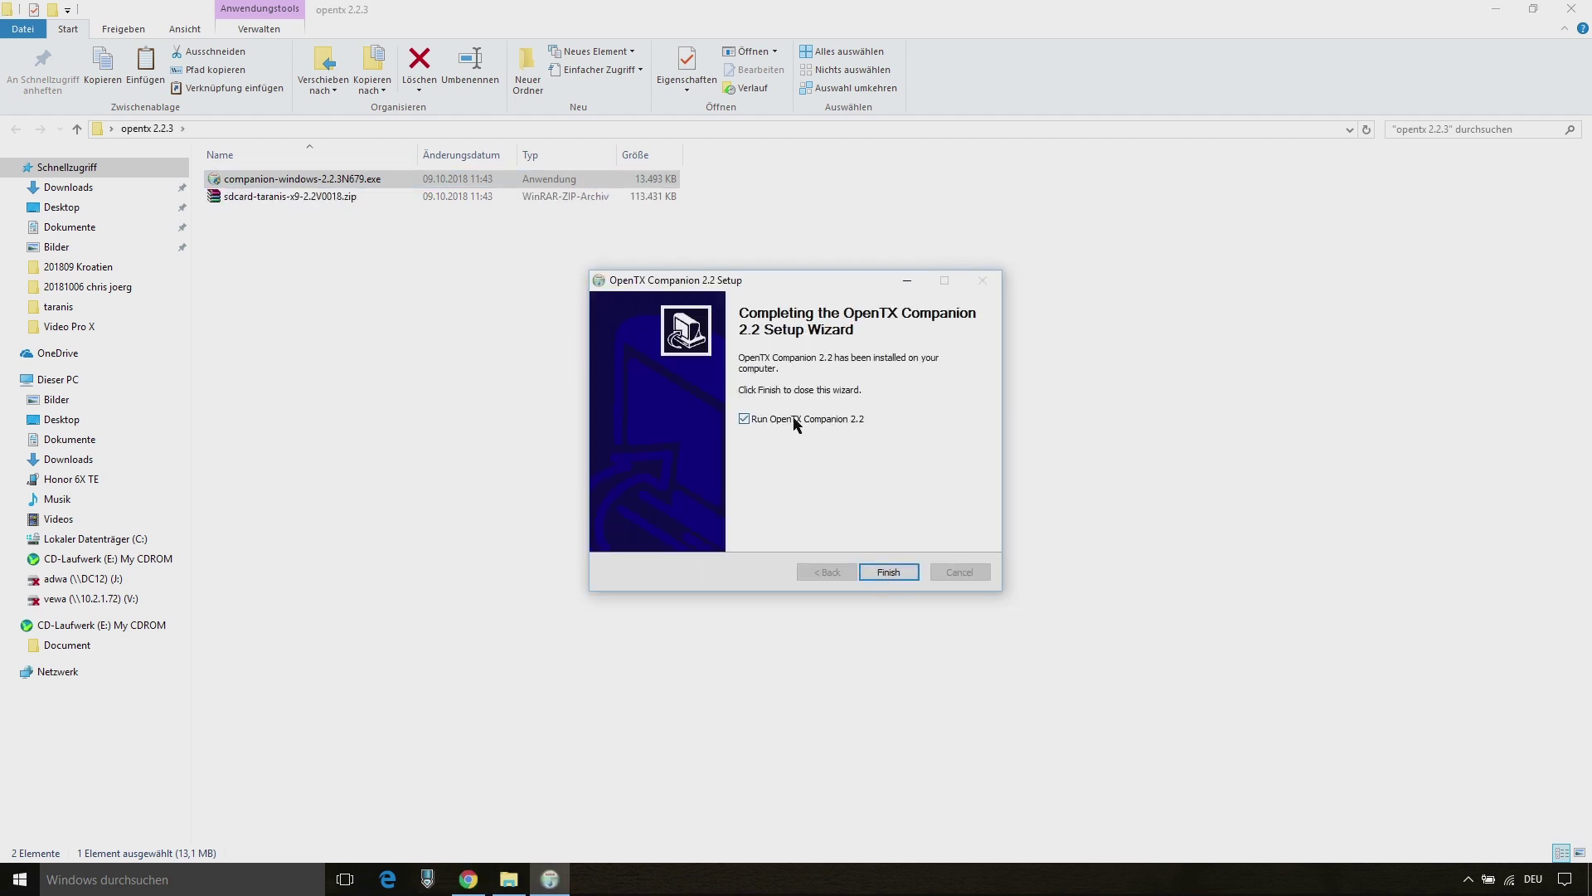
click(887, 572)
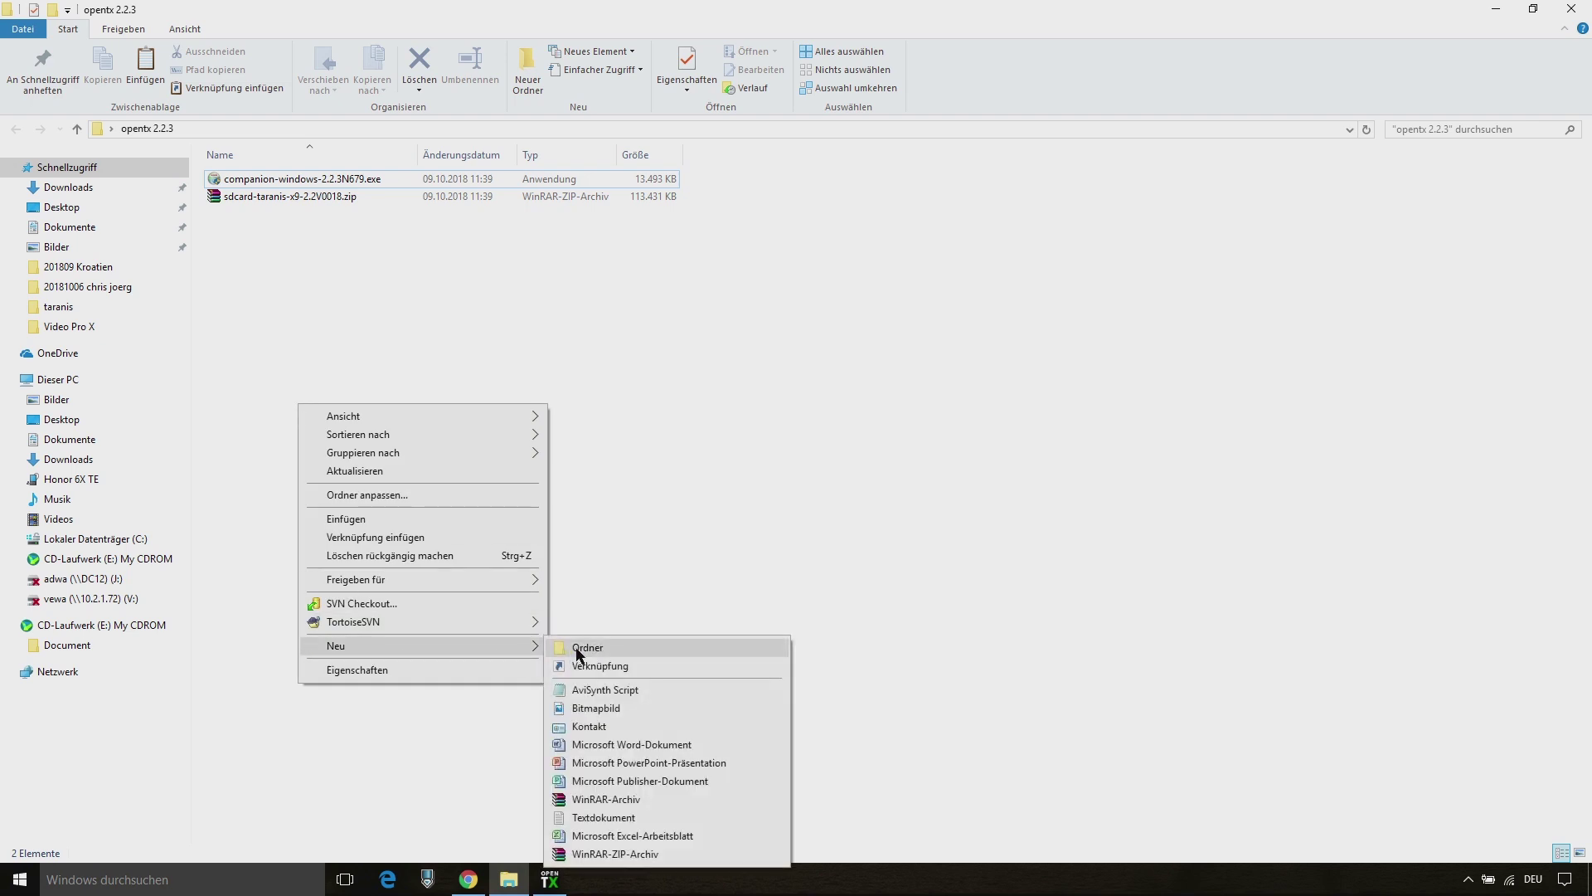
- Create an "sd card" folder in opentx 2.2.3, move sdcard-taranis-x9-2.2V0018.zip into it and extract the archive there
click(564, 651)
text(sd)
drag(290, 214, 248, 179)
double_click(240, 178)
right_click(253, 181)
click(296, 234)
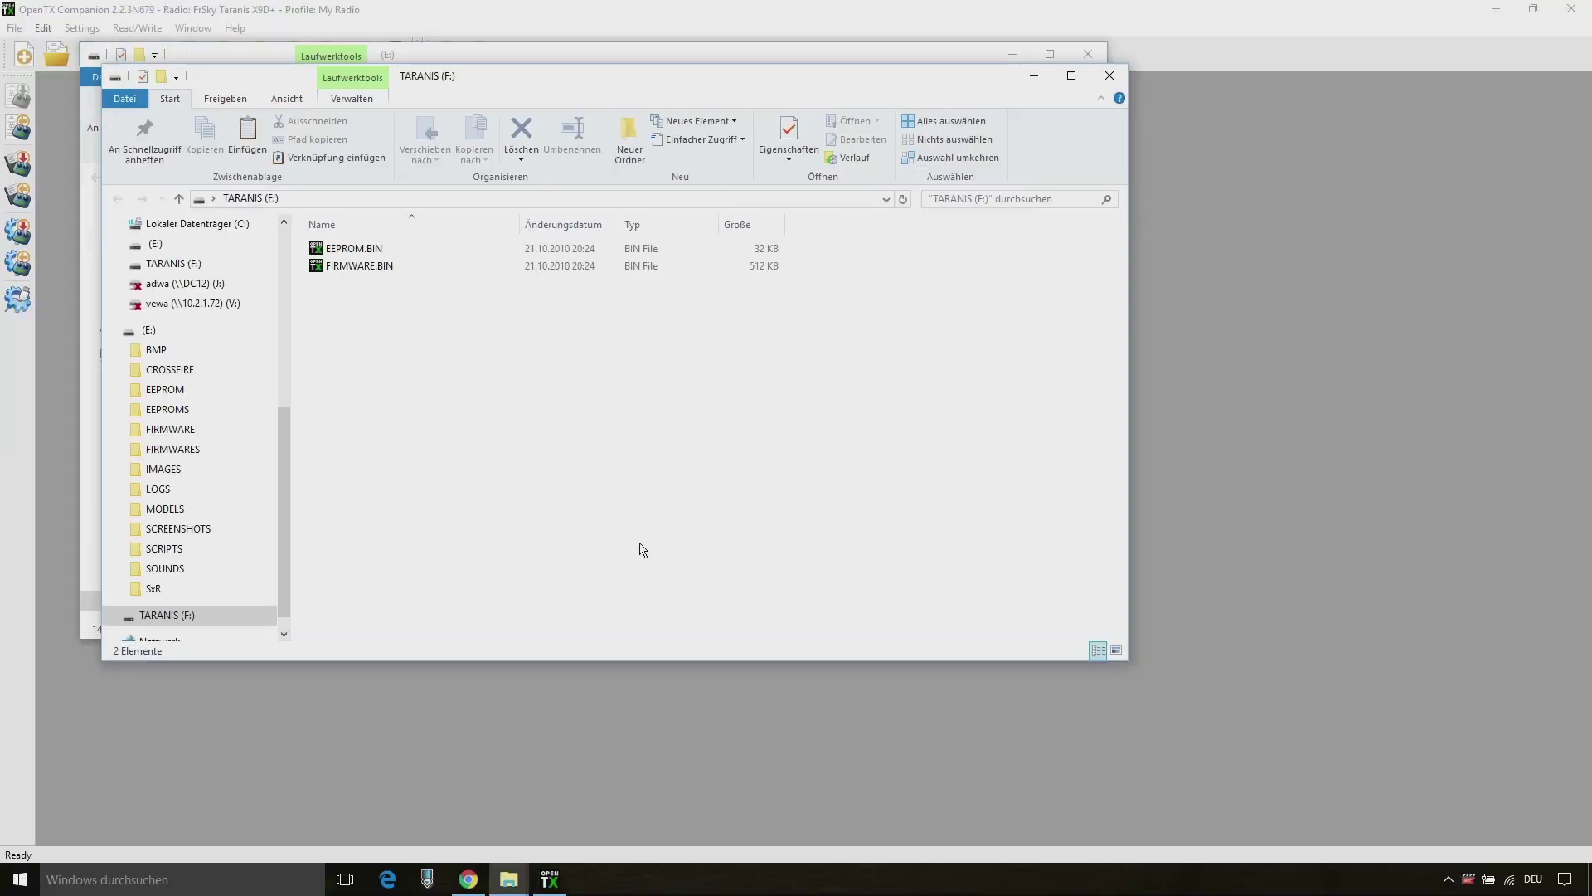
- Copy the extracted folders and opentx.sdcard.version from the sd card folder to the radio's SD card drive E:, leaving out the zip
drag(458, 79, 823, 155)
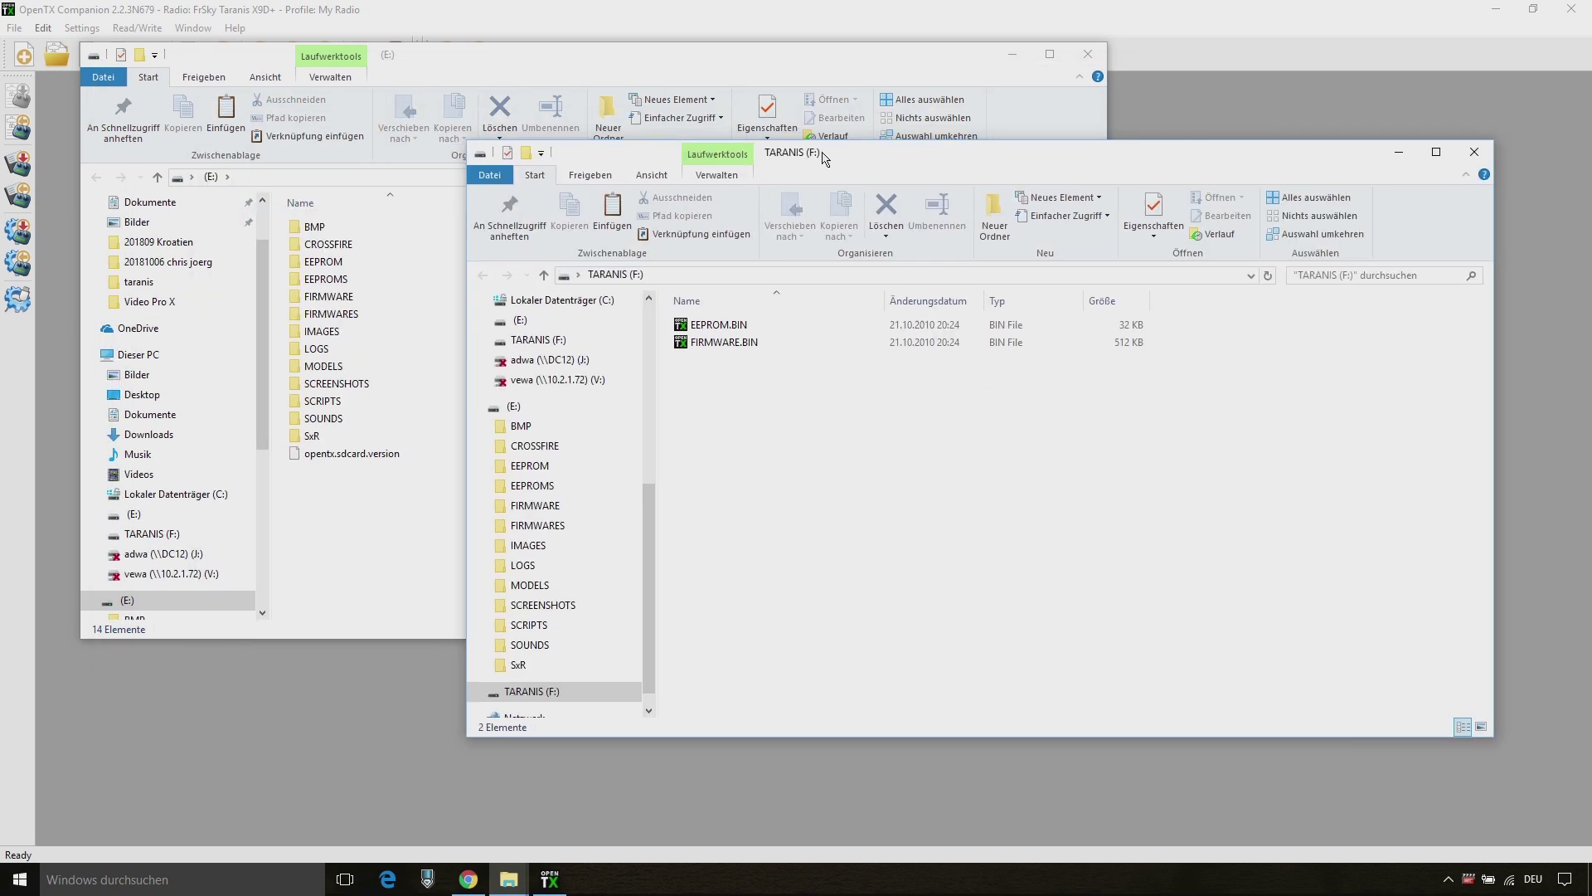
click(395, 65)
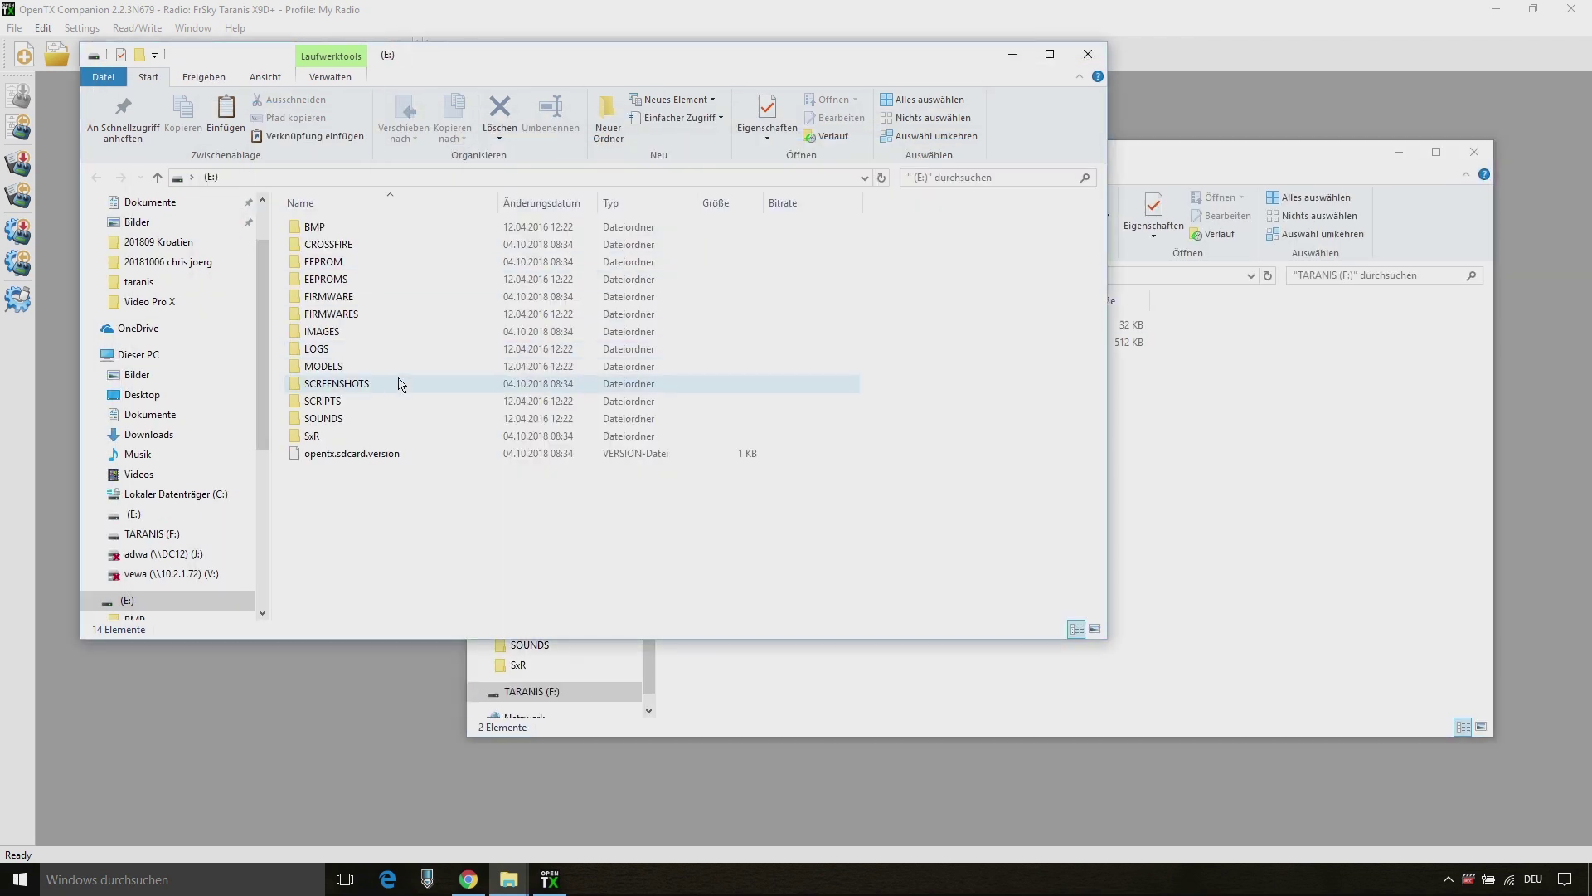
mouse_move(511, 885)
click(389, 820)
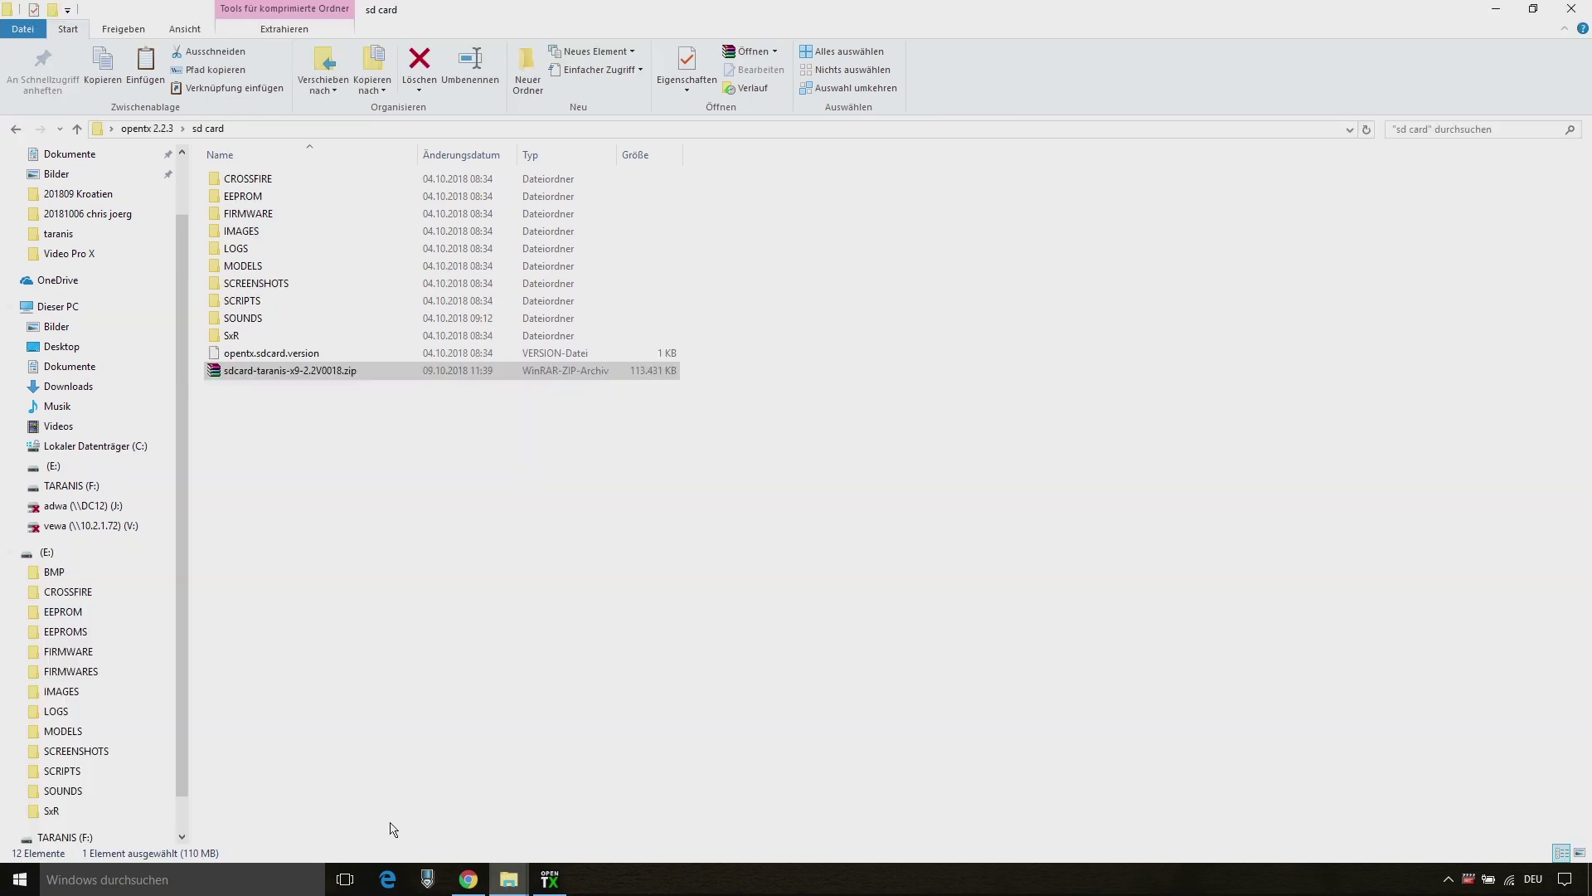
drag(789, 24, 1588, 141)
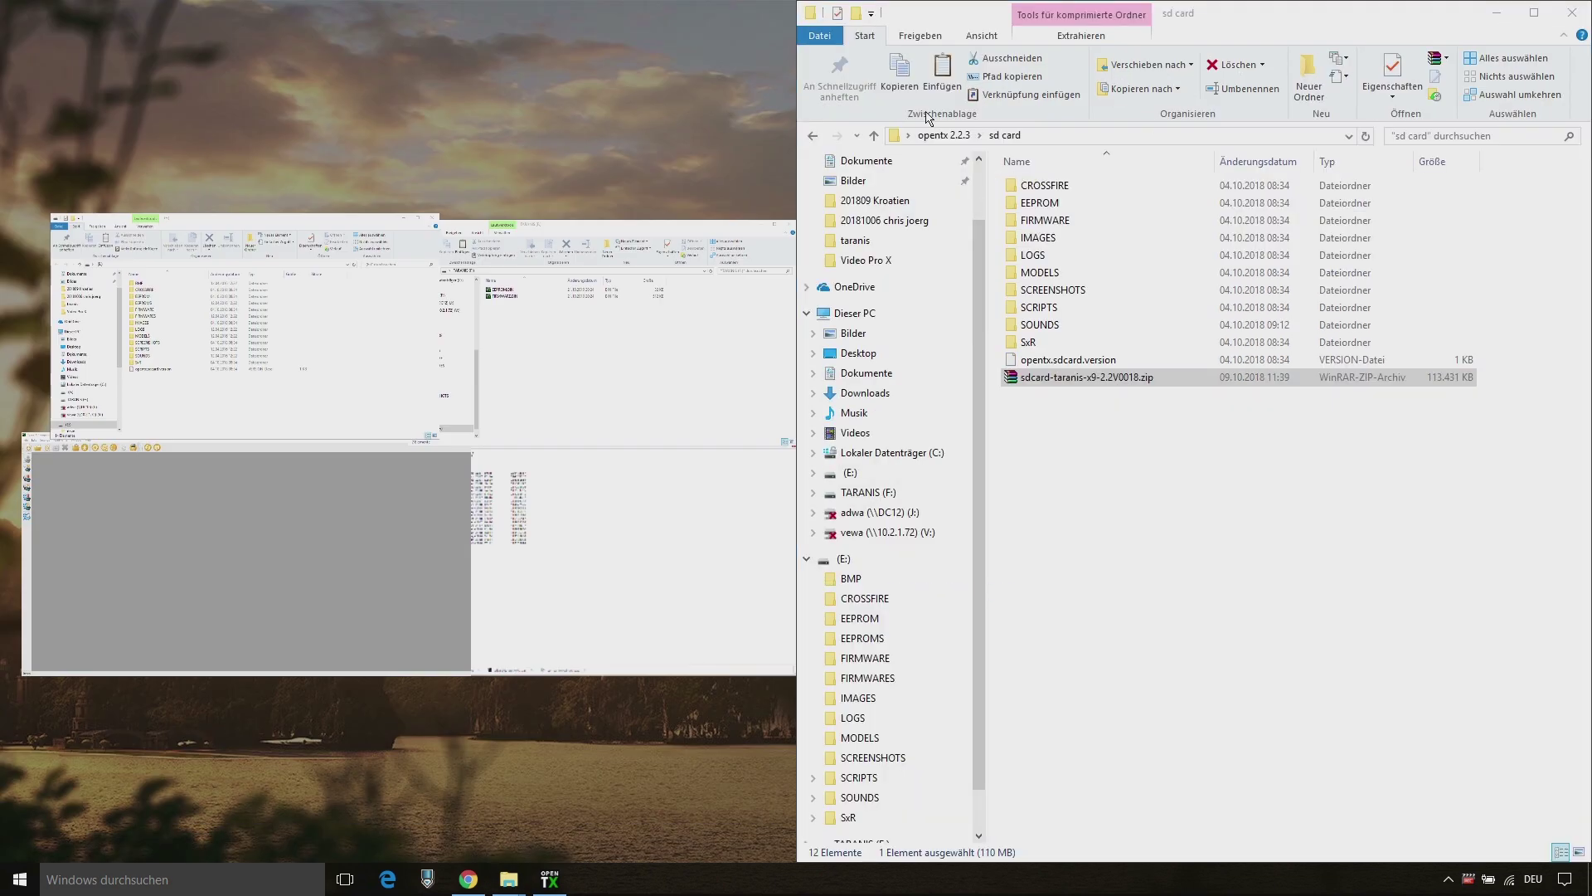
click(377, 323)
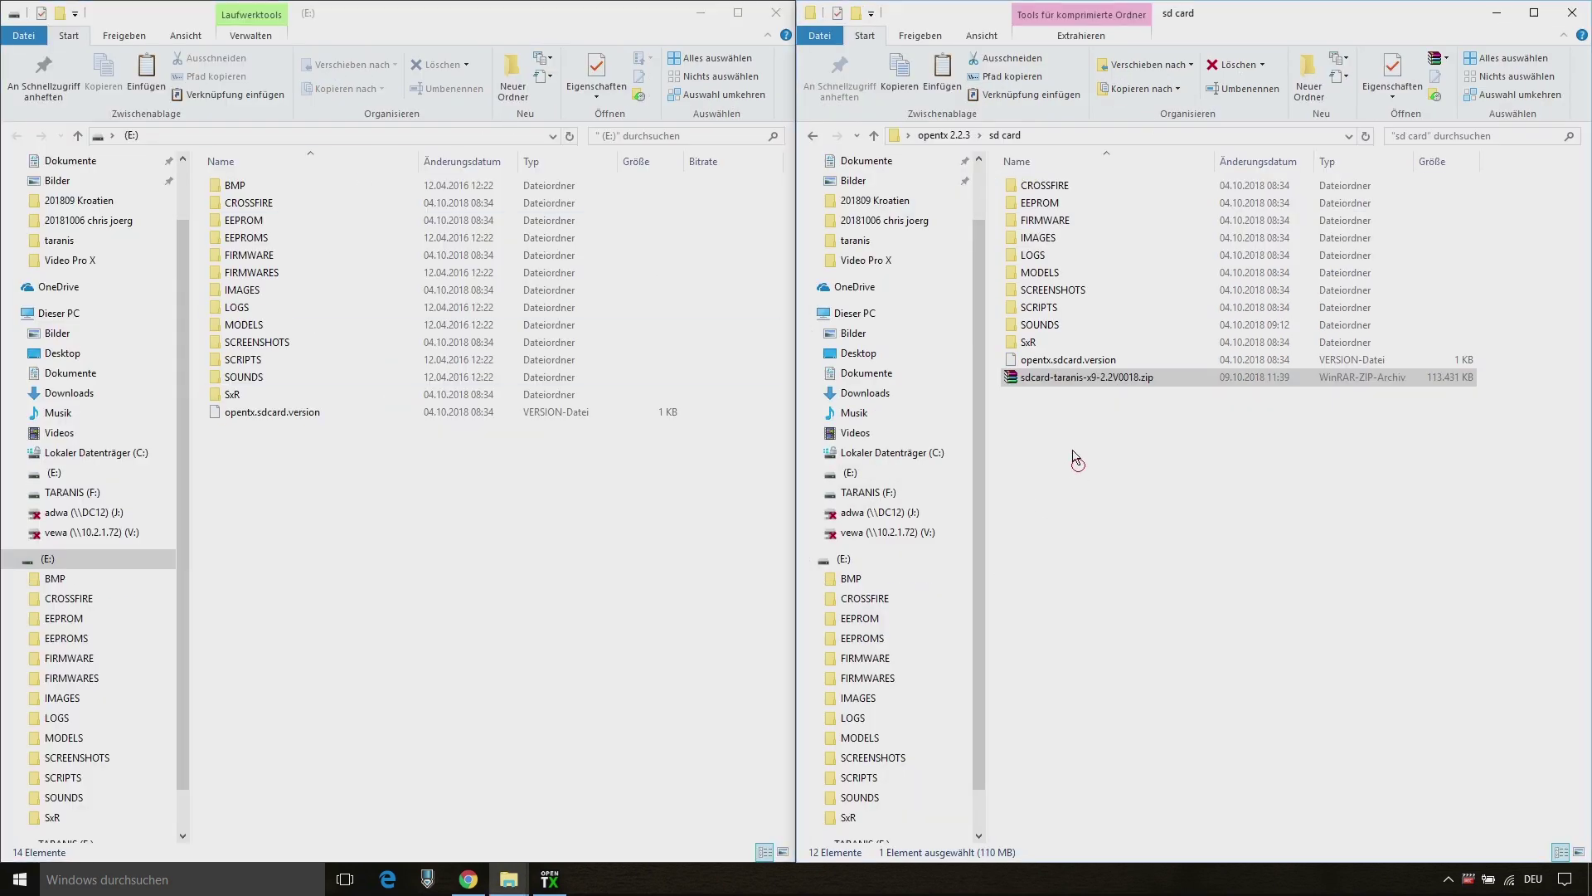
click(1052, 359)
shift+click(1046, 193)
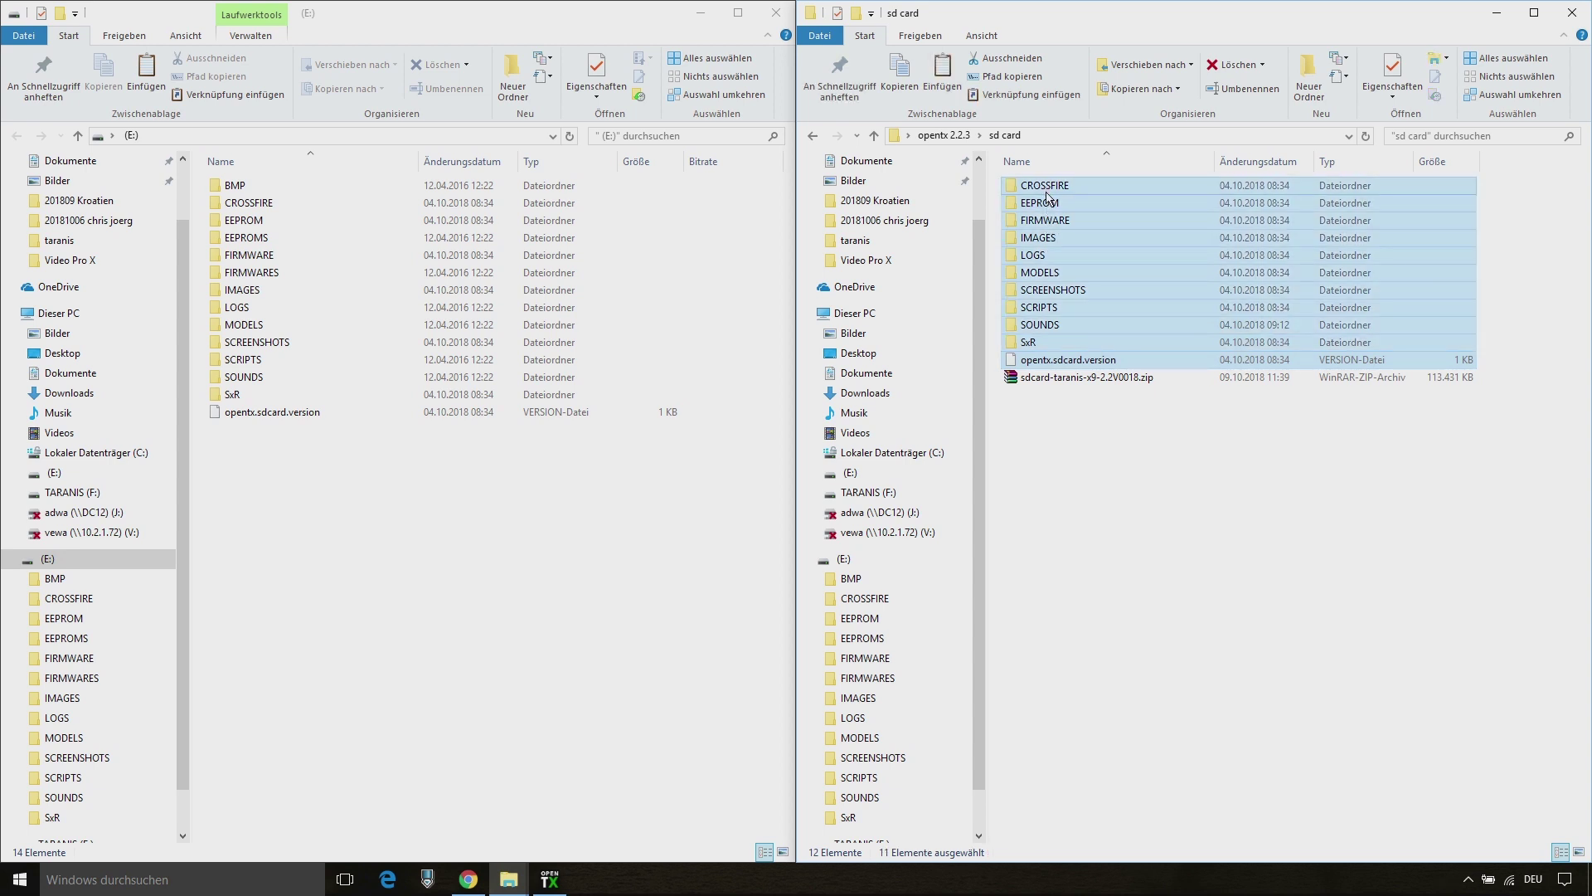
drag(1061, 193, 445, 563)
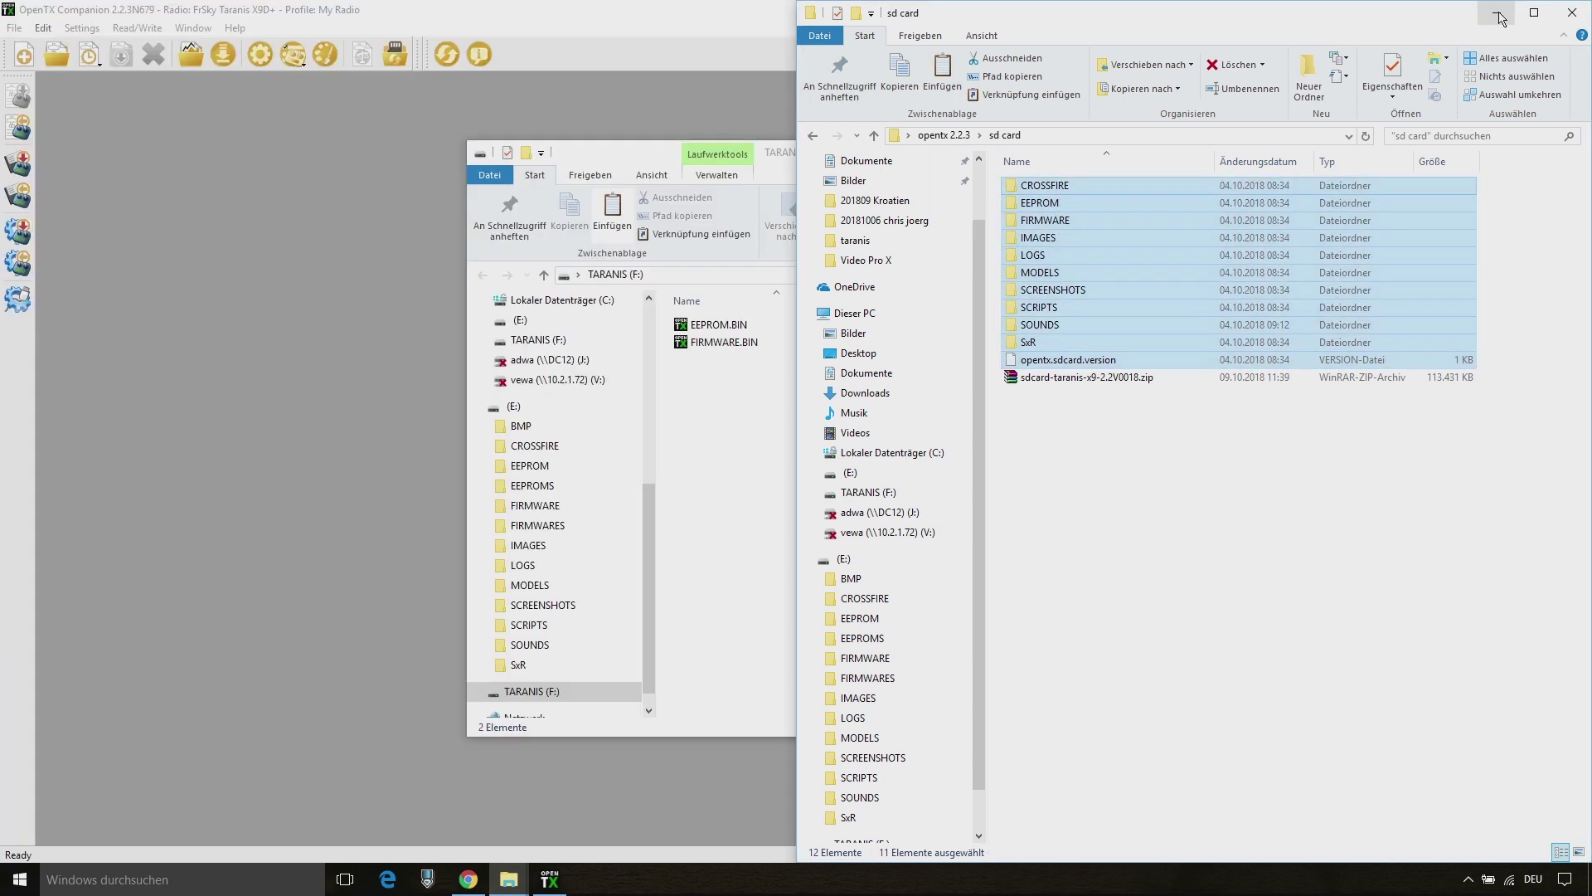
click(1497, 13)
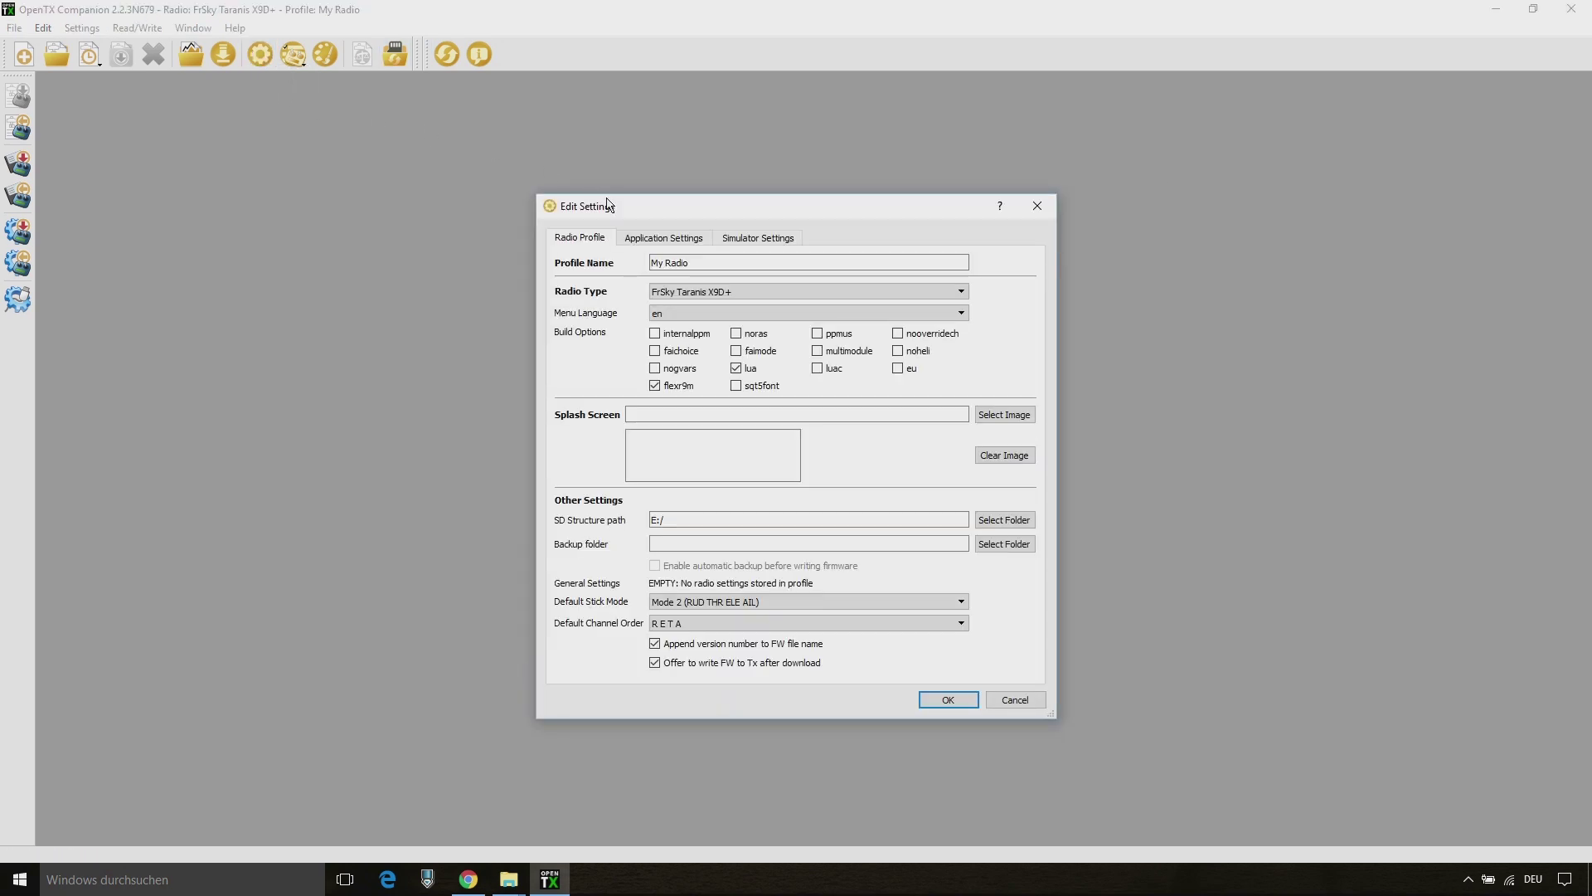
- Set the Companion's update check in the application settings to "Use nightly builds (unstable)"
click(643, 242)
click(703, 348)
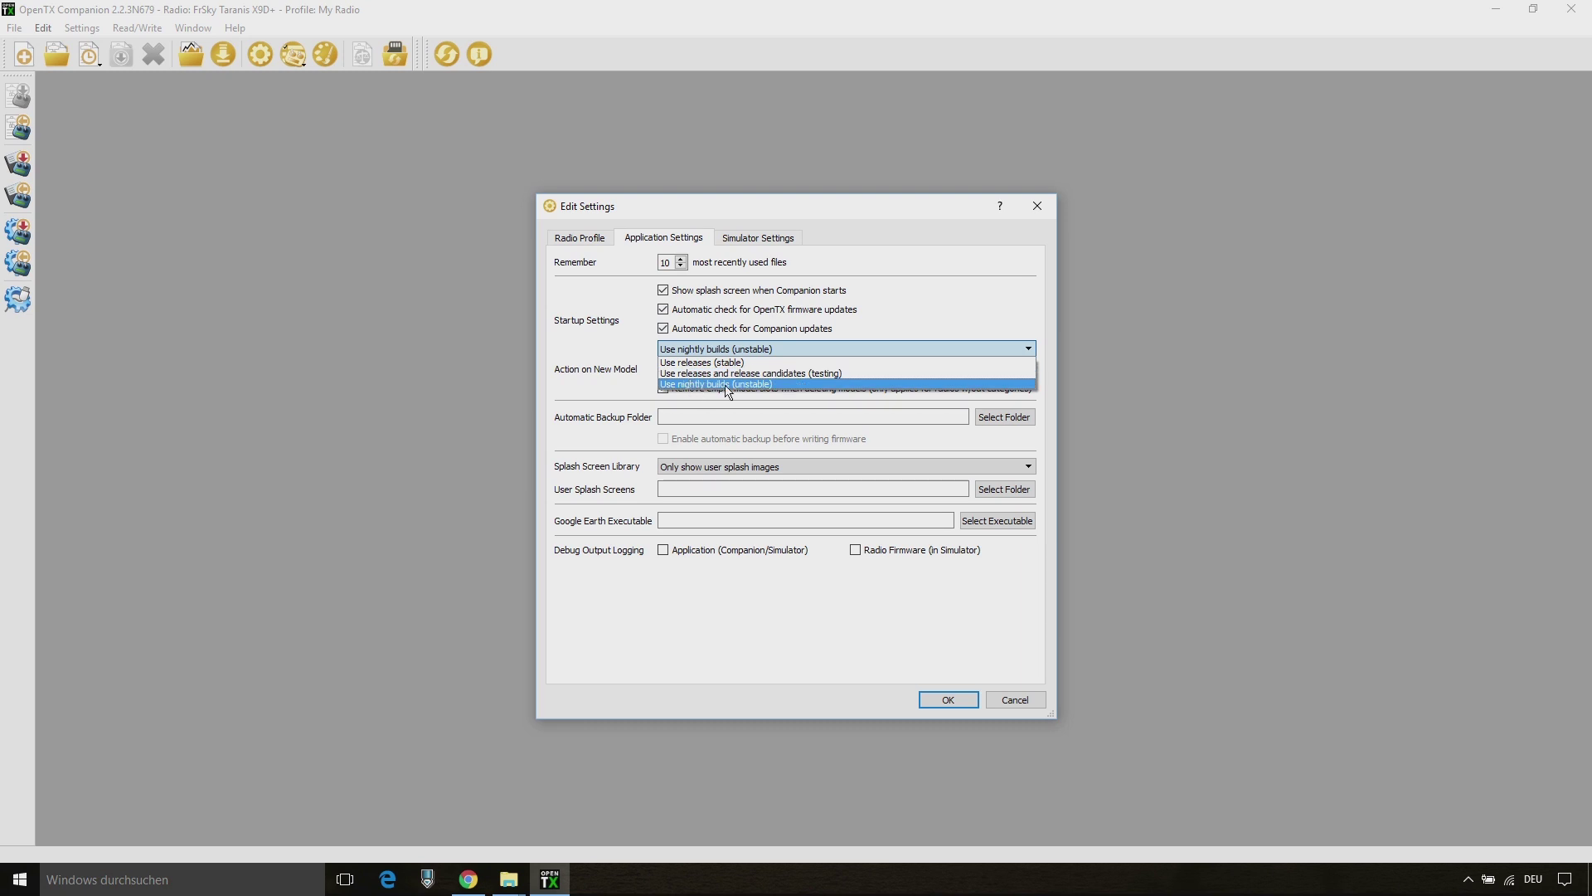
click(779, 385)
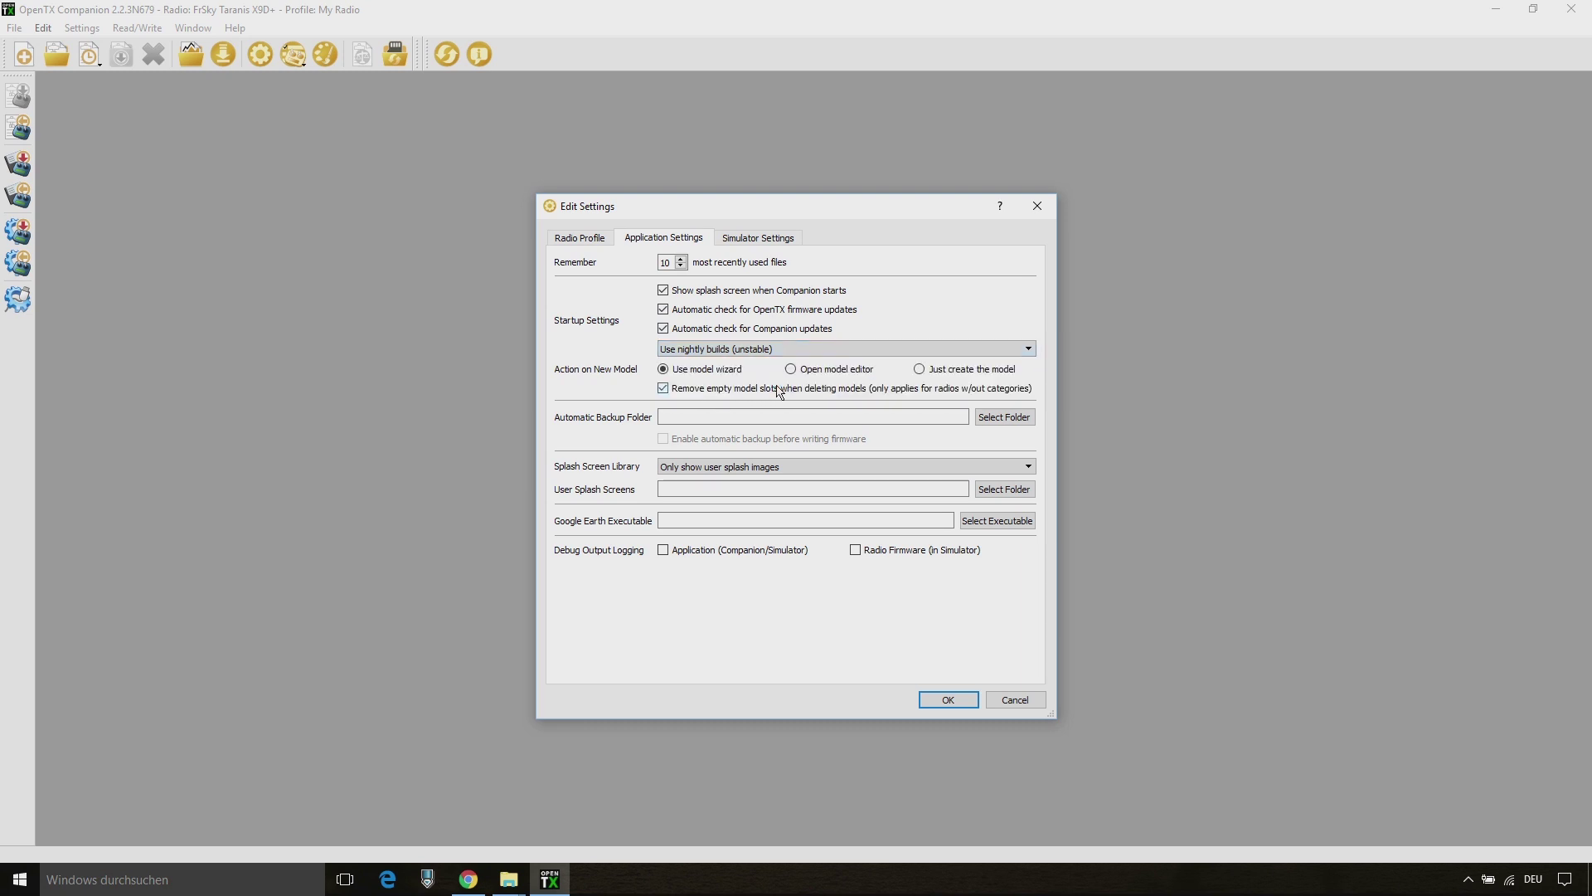
- In the radio profile, choose FrSky Taranis X9D+ as the radio type and check the SD structure path
click(588, 245)
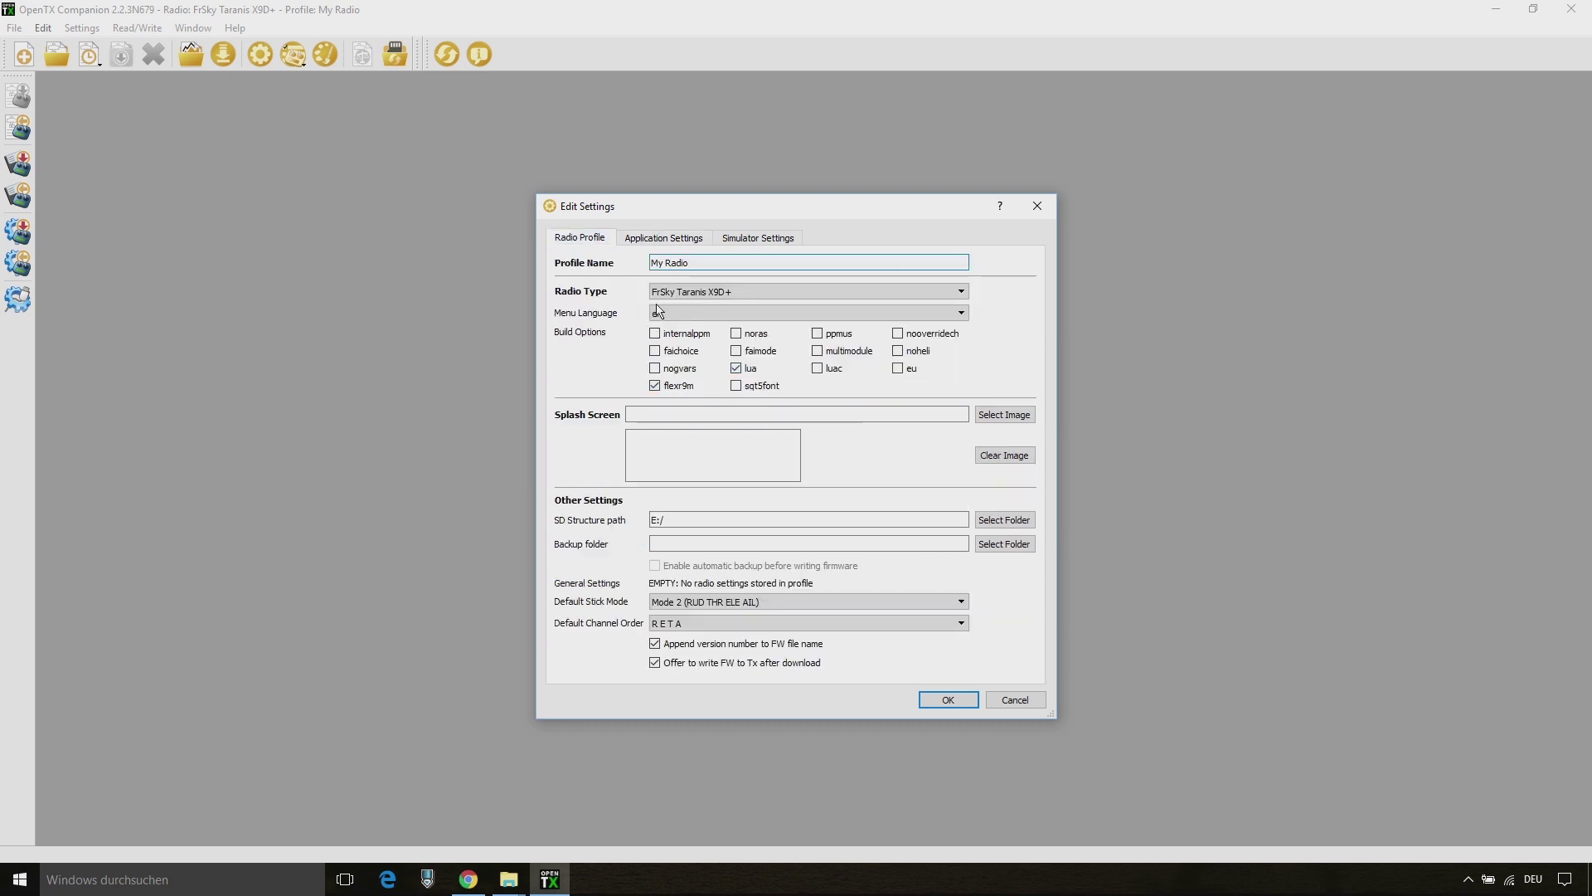
click(750, 293)
click(744, 295)
drag(669, 524, 585, 543)
click(666, 526)
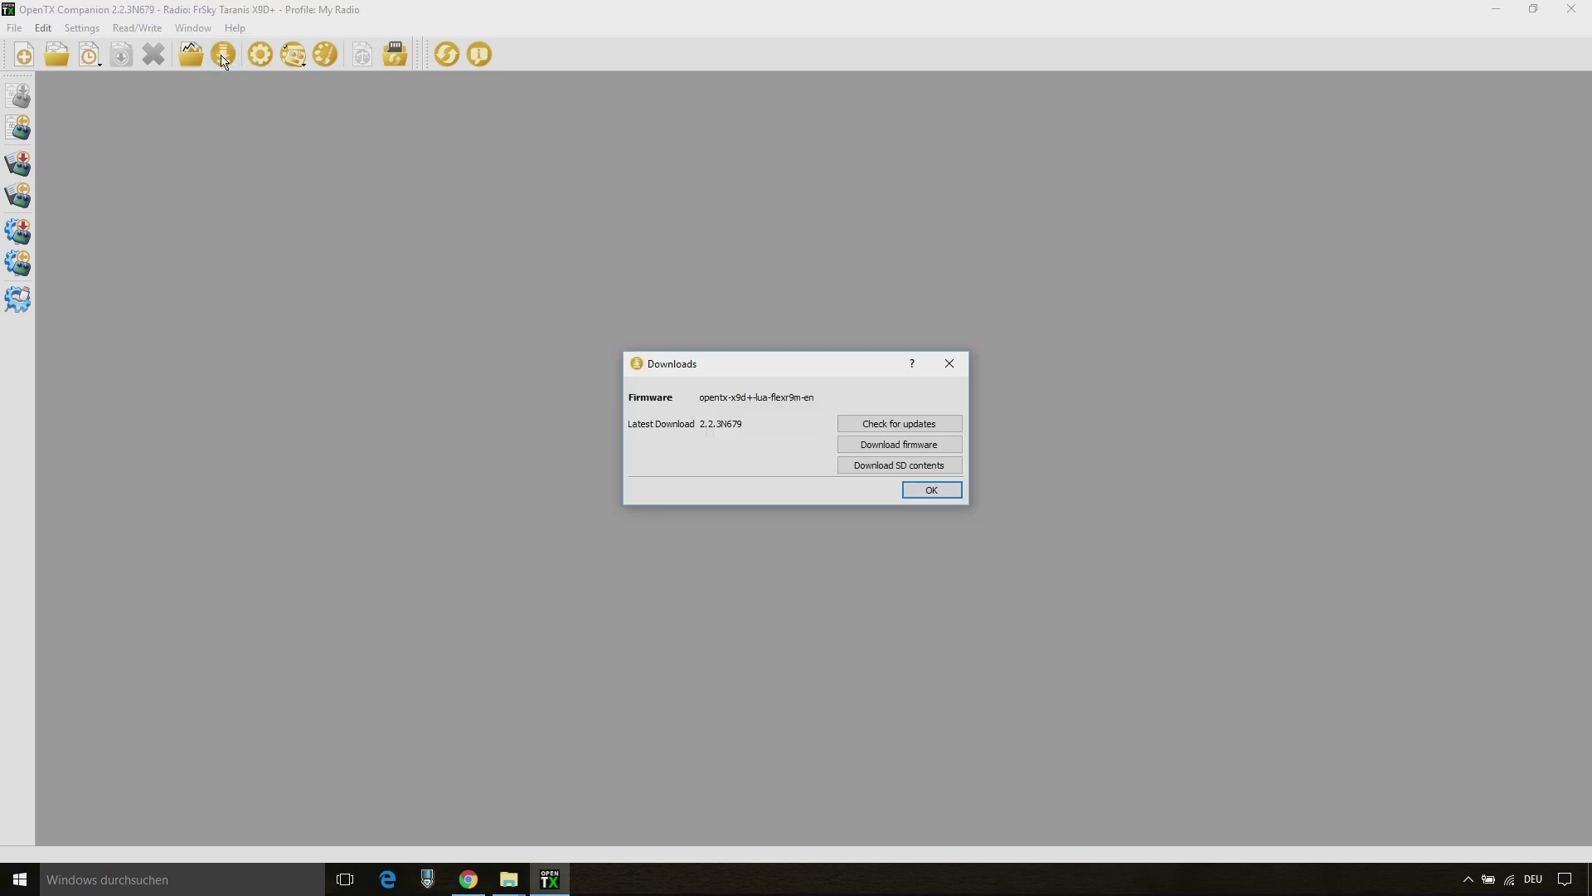
- Download the firmware as opentx-x9d+-lua-flexr9m-en-2.2.3N679.bin into the opentx 2.2.3 folder and write it to the radio
click(875, 446)
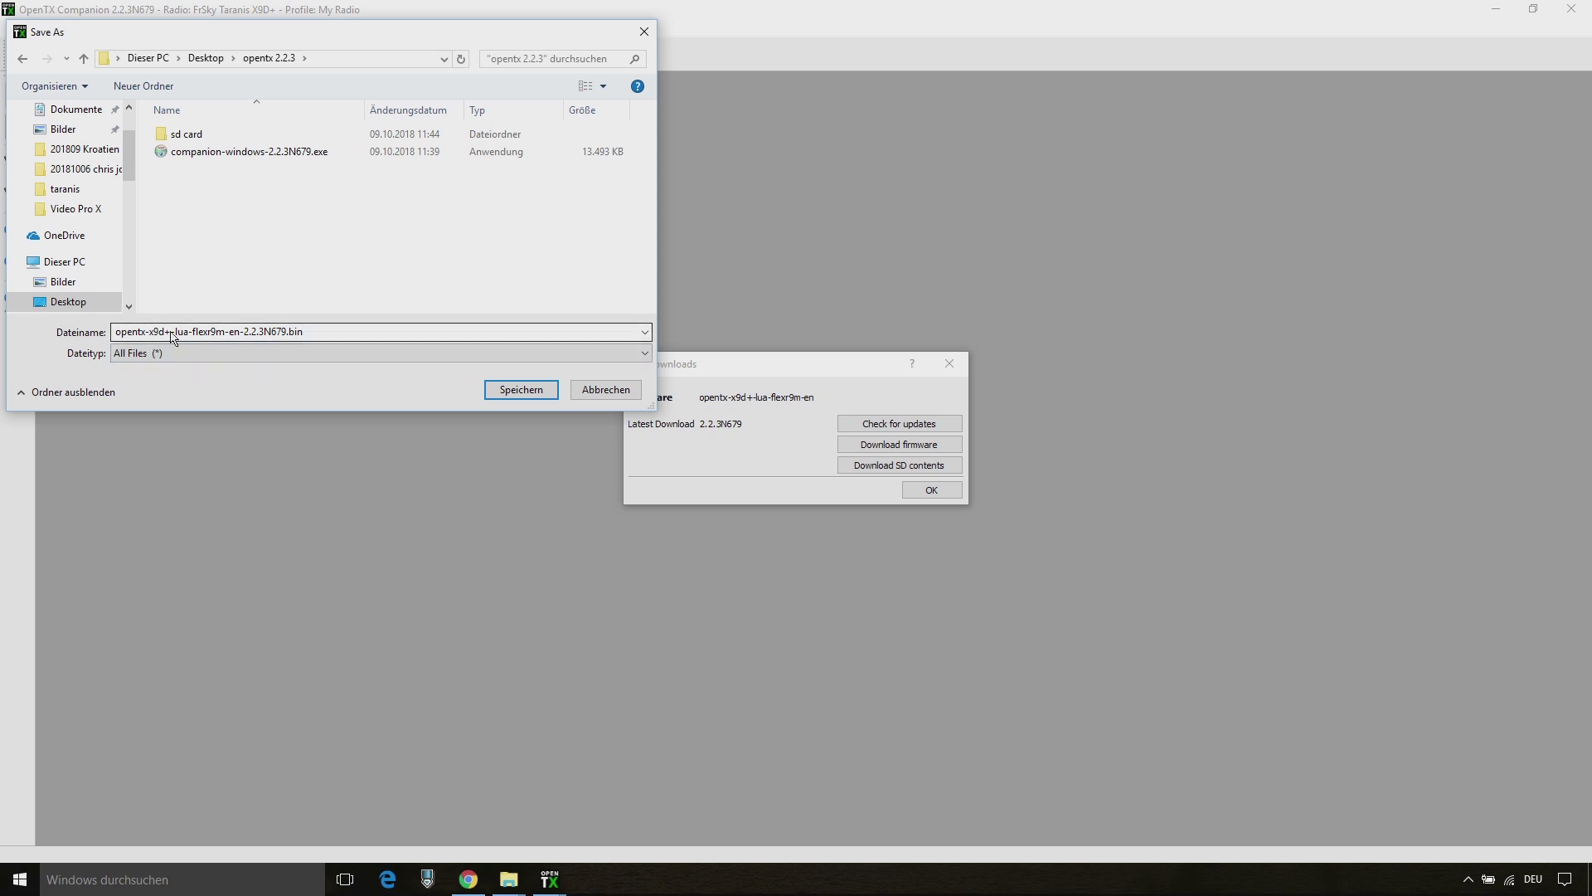
click(505, 391)
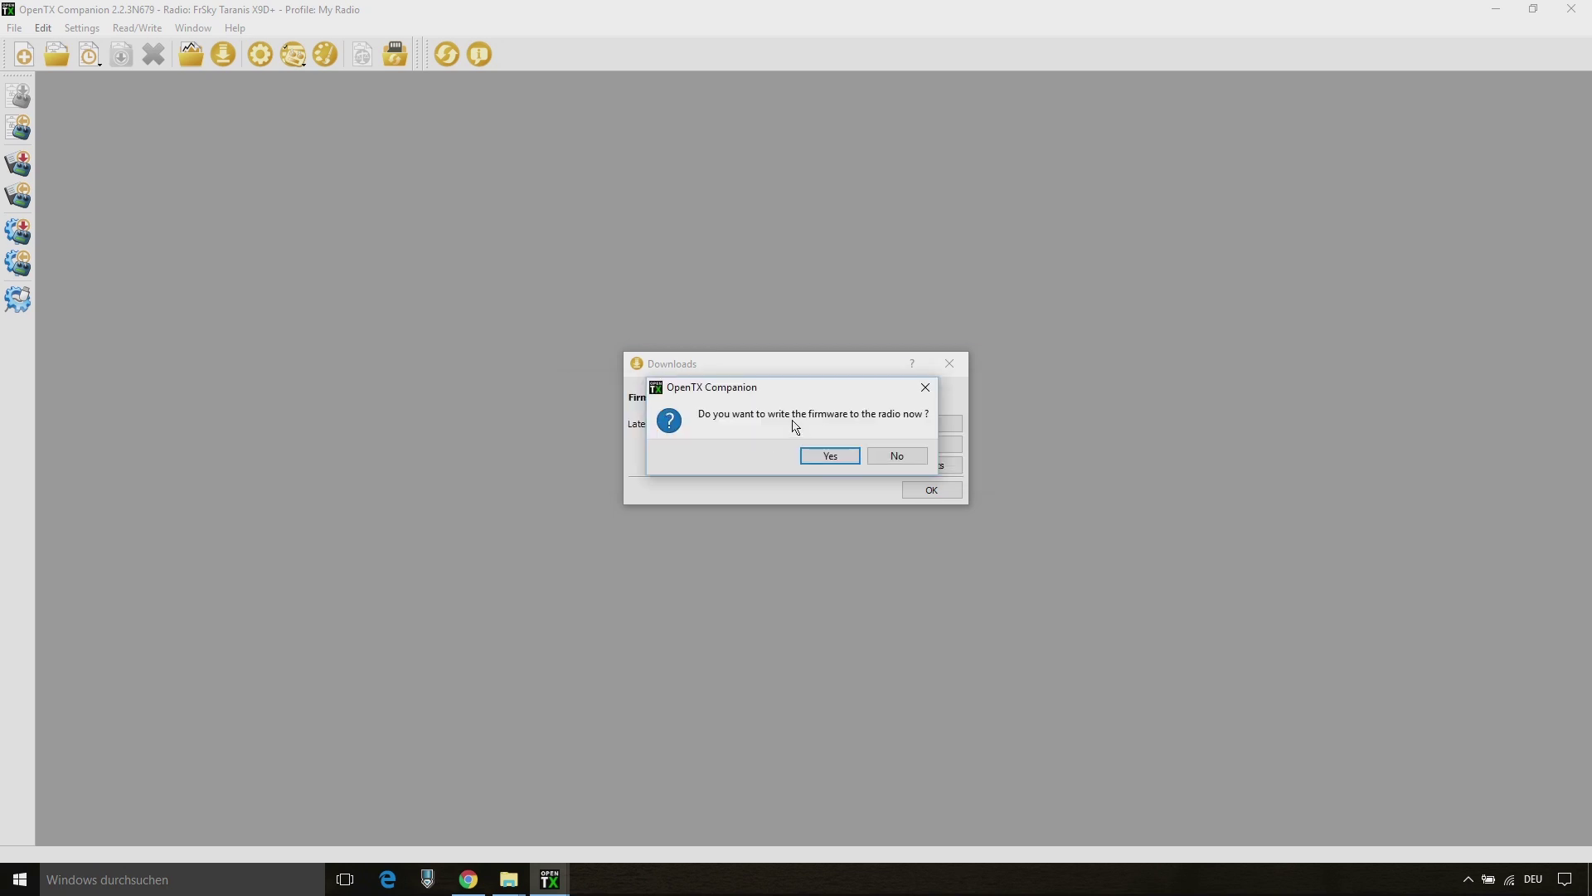
click(829, 458)
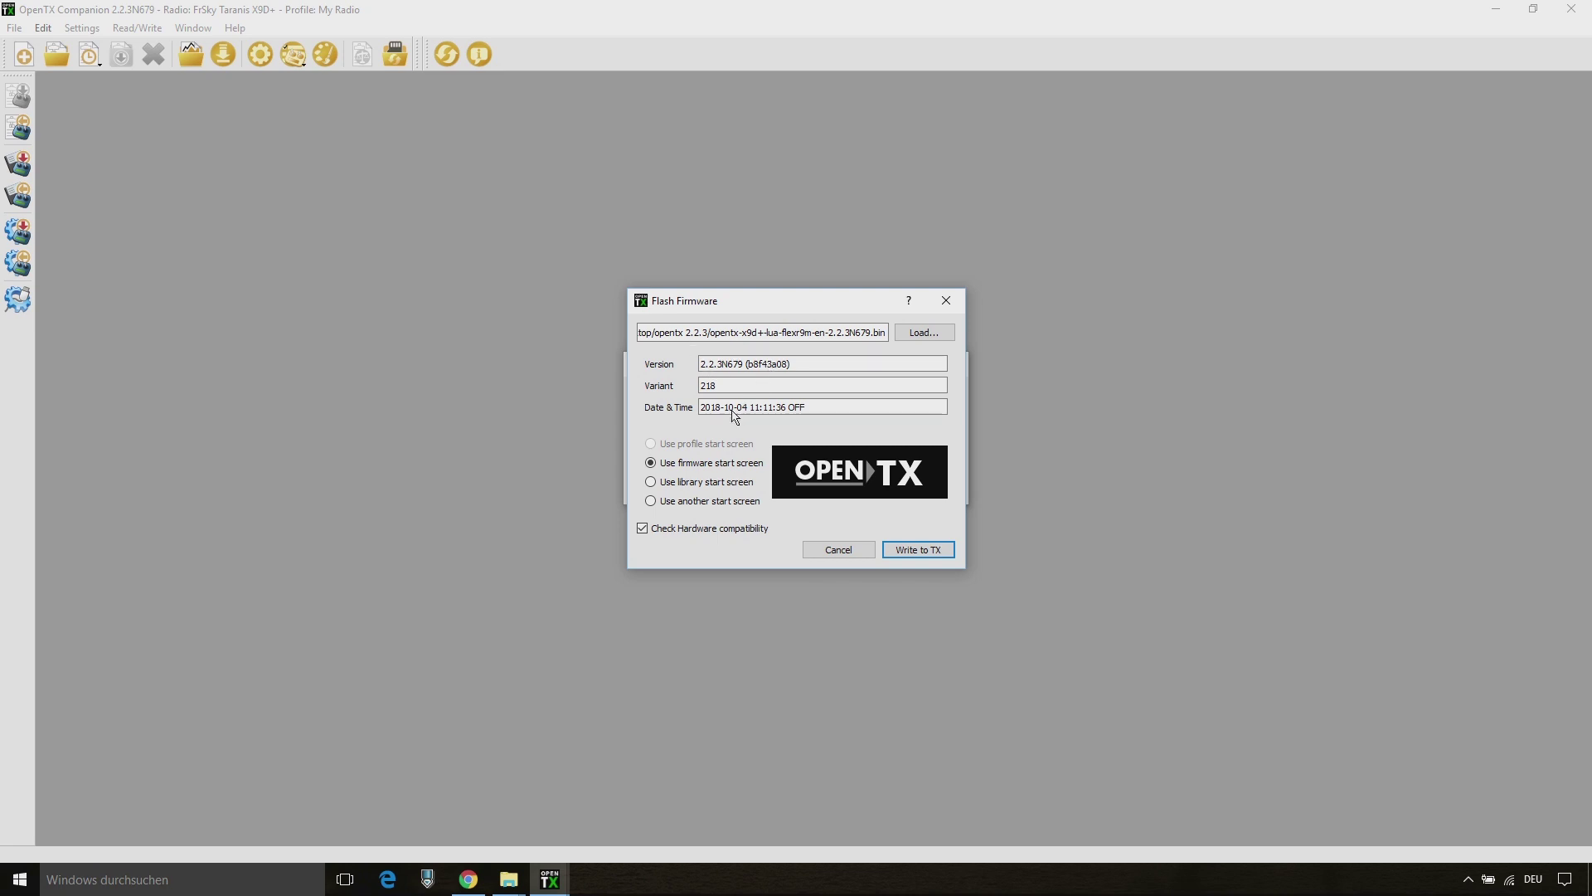
click(918, 550)
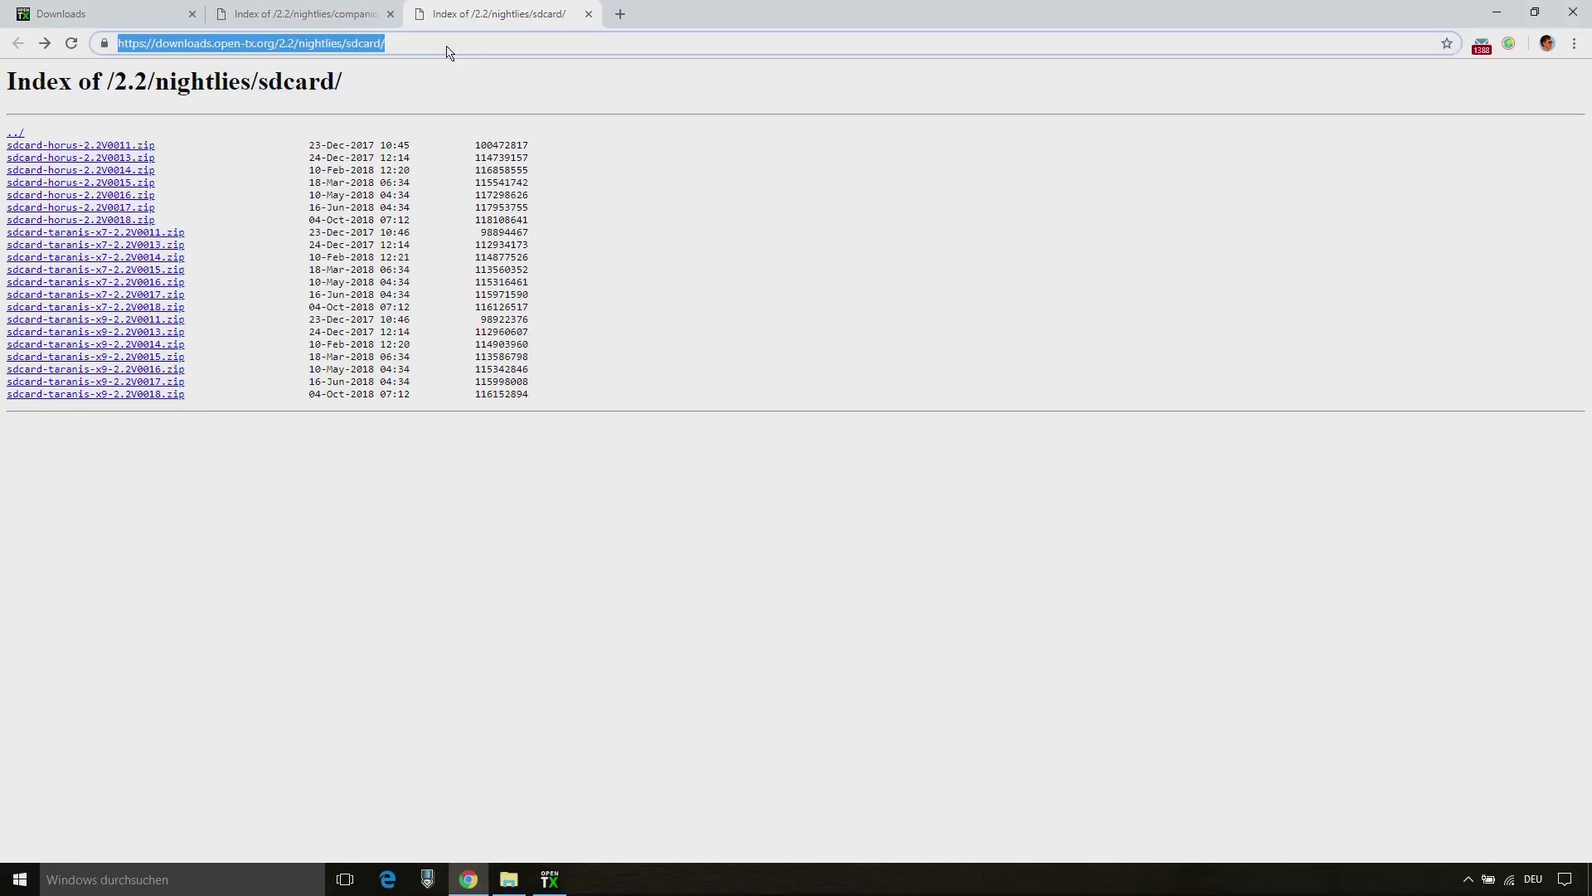
text(frsky-r)
key(Return)
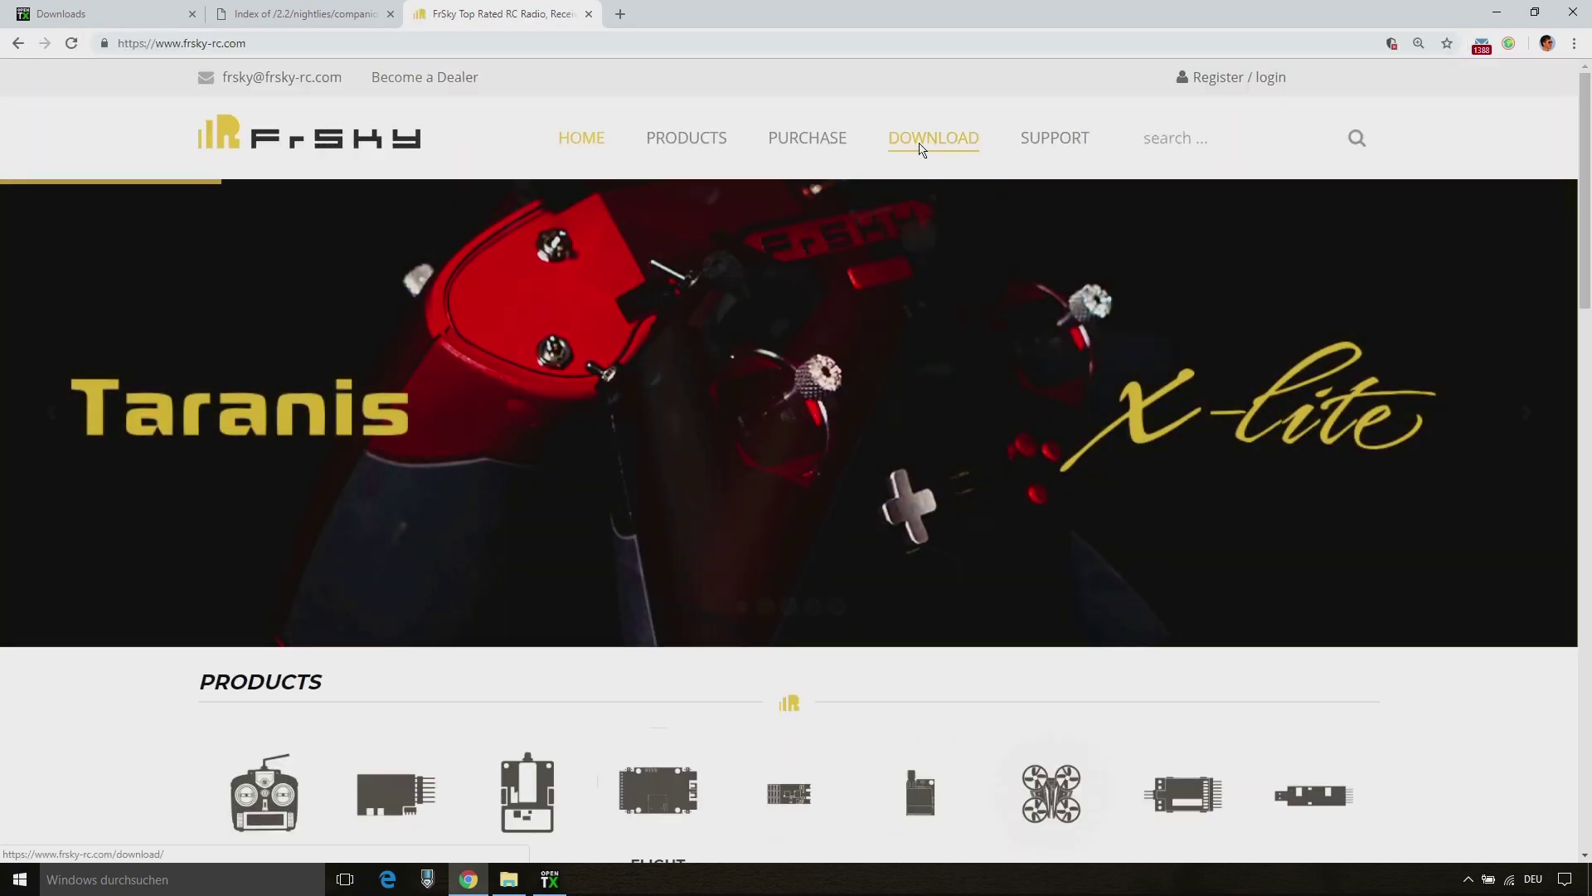
click(920, 142)
scroll(878, 214, down, 12)
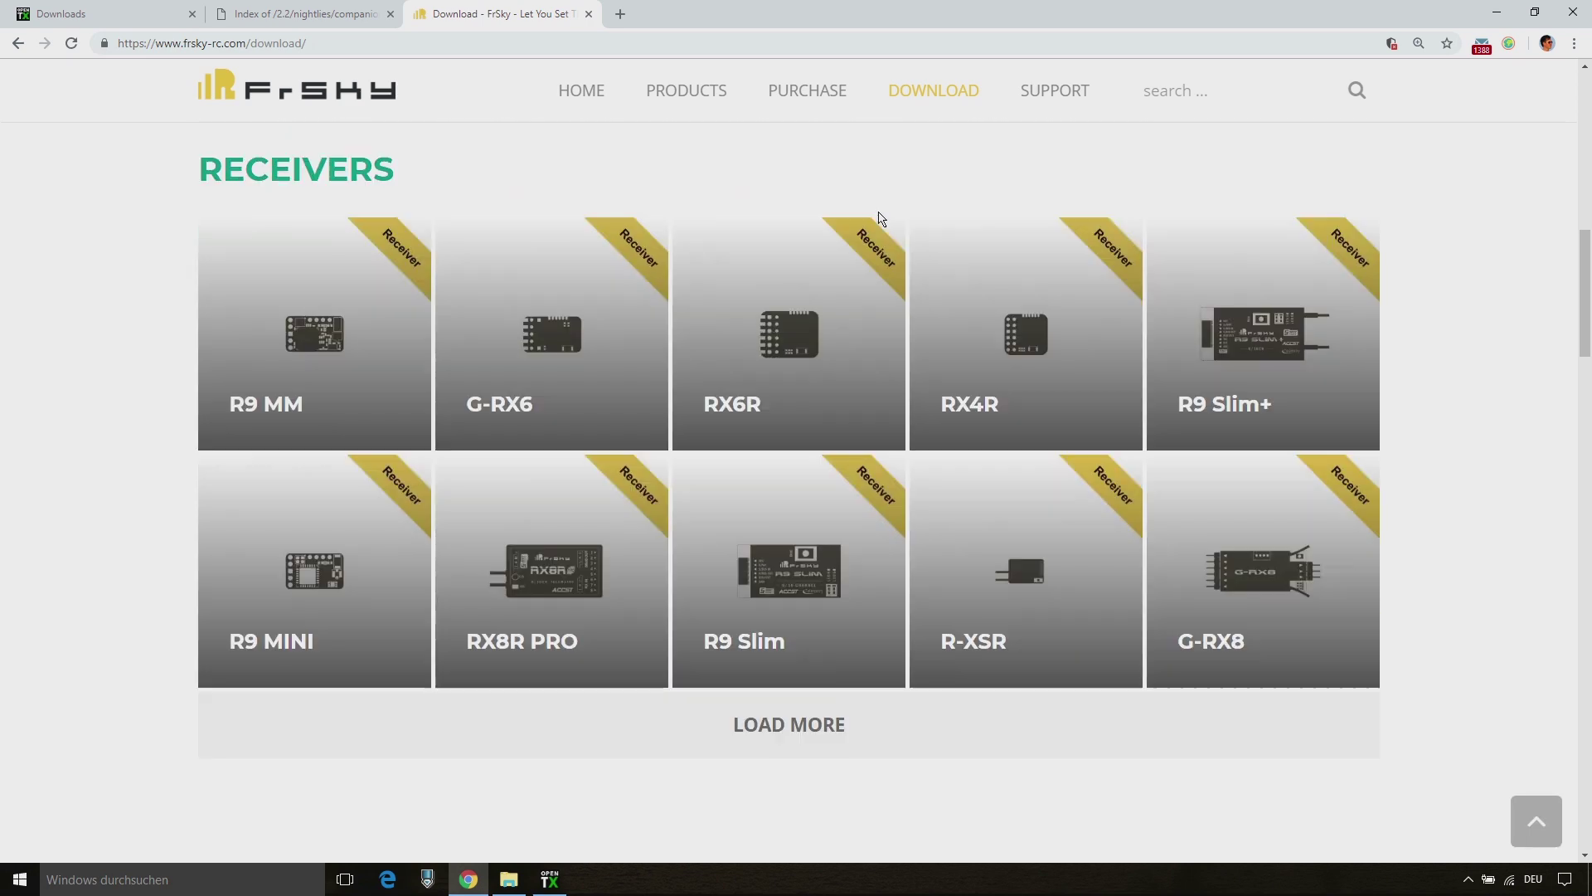
middle_click(317, 354)
scroll(508, 349, down, 13)
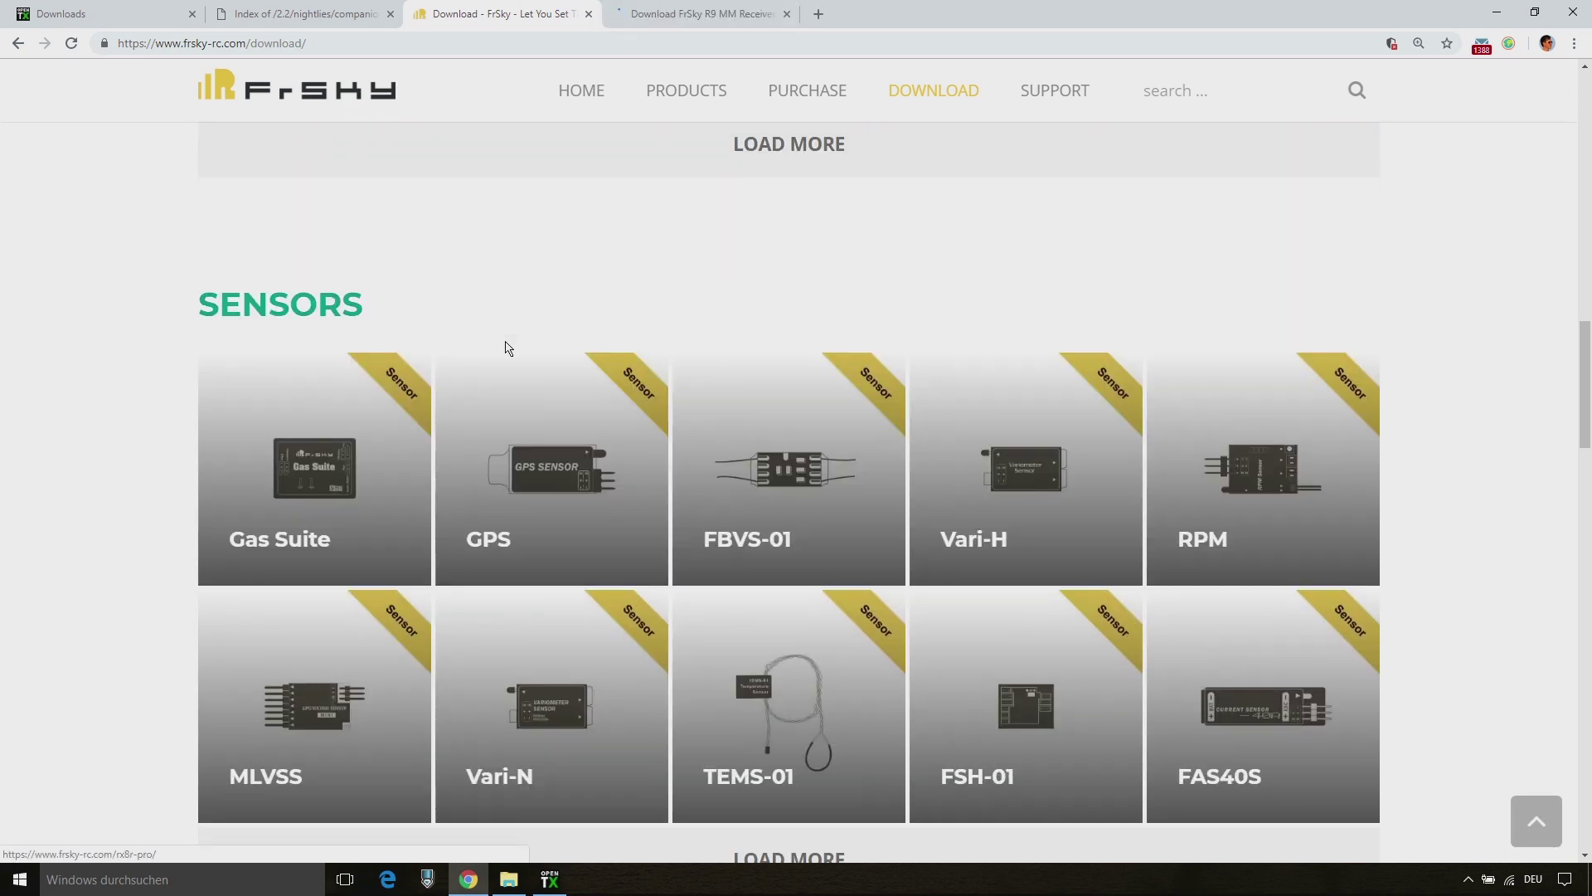
- Open the R9M module's page in a new tab and expand the Flex firmware downloads on the R9 MM page
scroll(508, 349, down, 2)
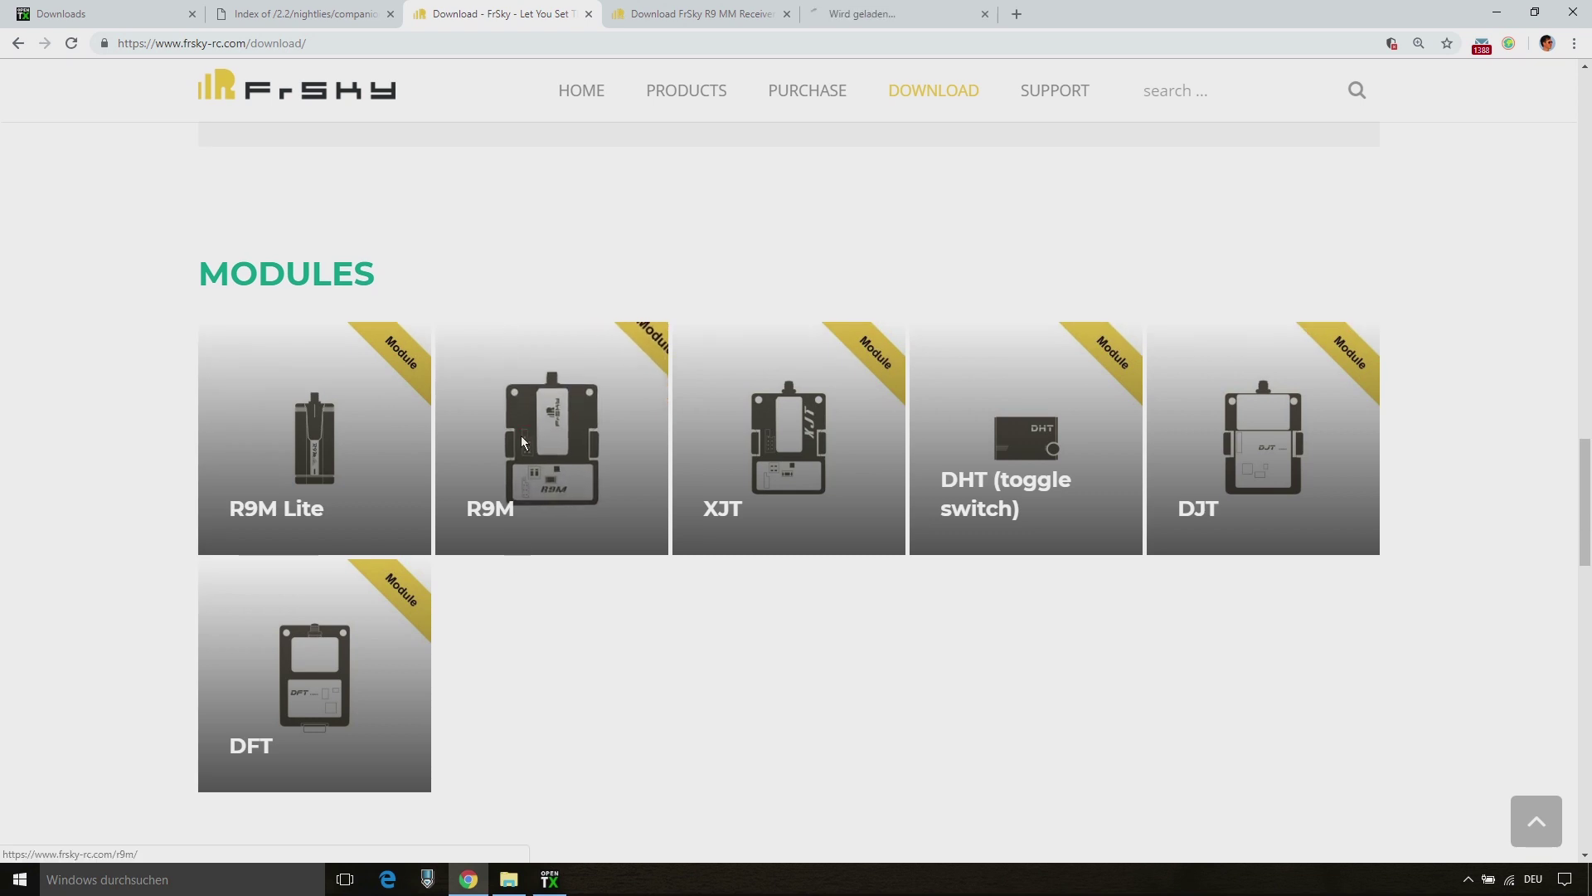
click(670, 15)
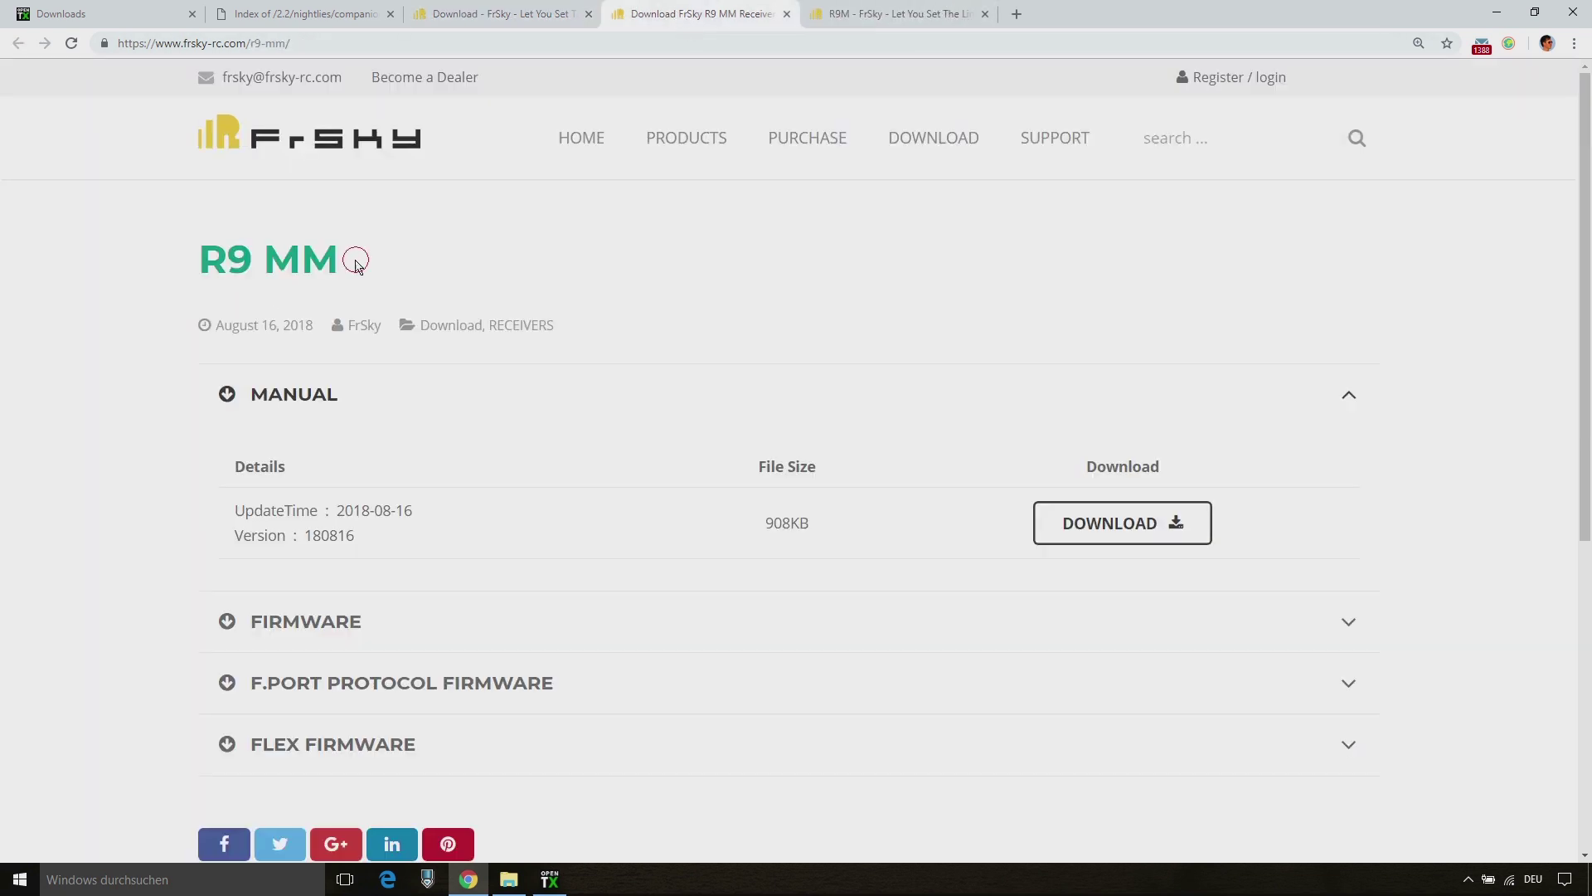
scroll(352, 332, down, 3)
click(354, 367)
scroll(621, 344, down, 2)
click(315, 331)
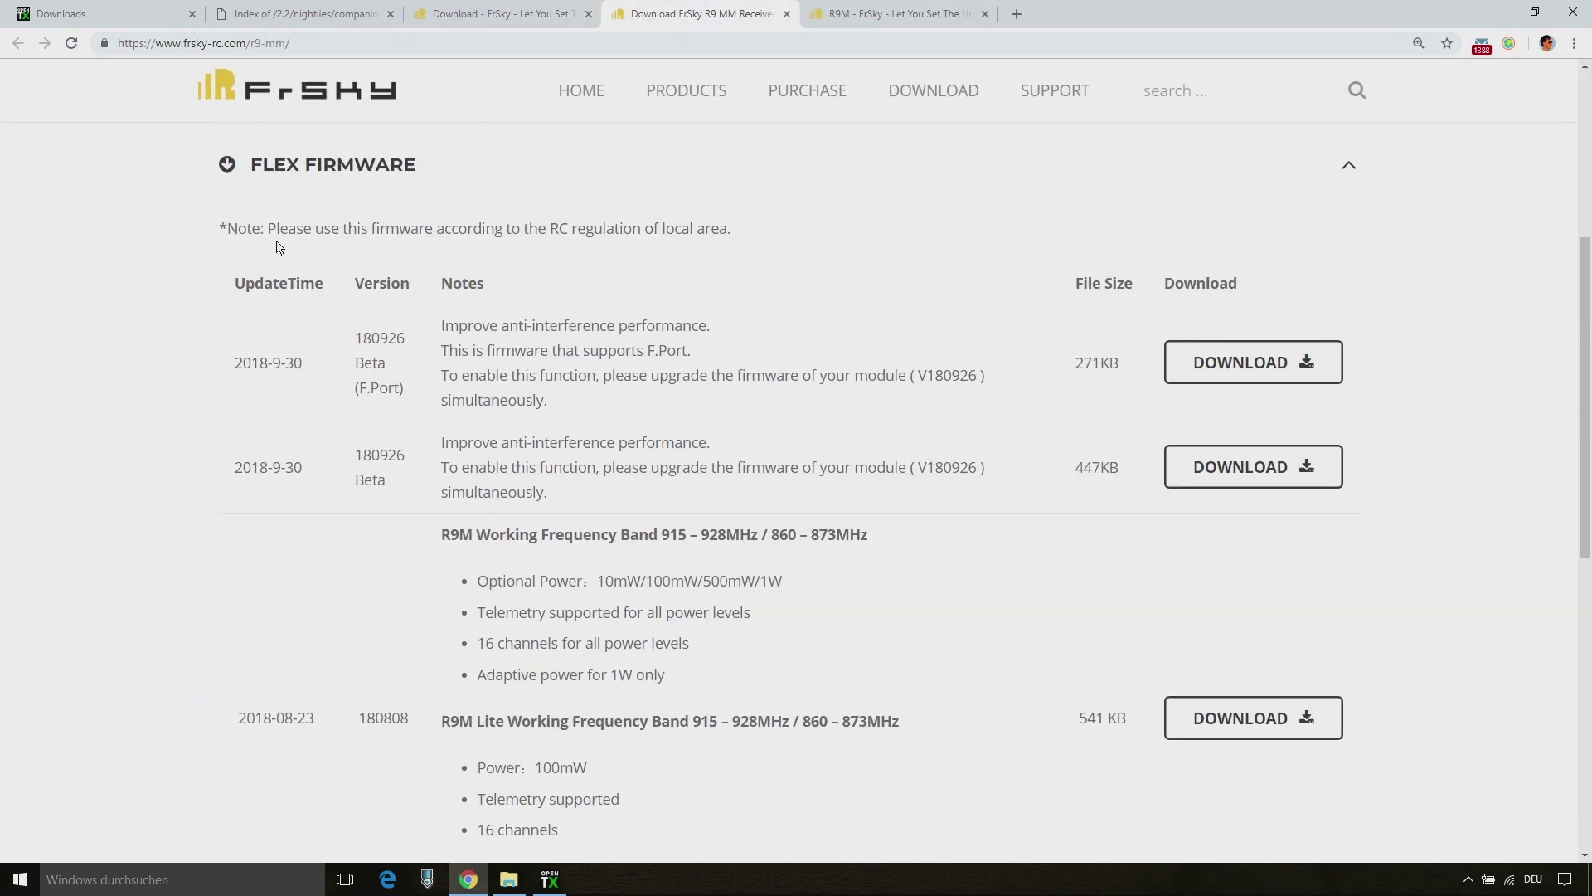
scroll(639, 457, down, 1)
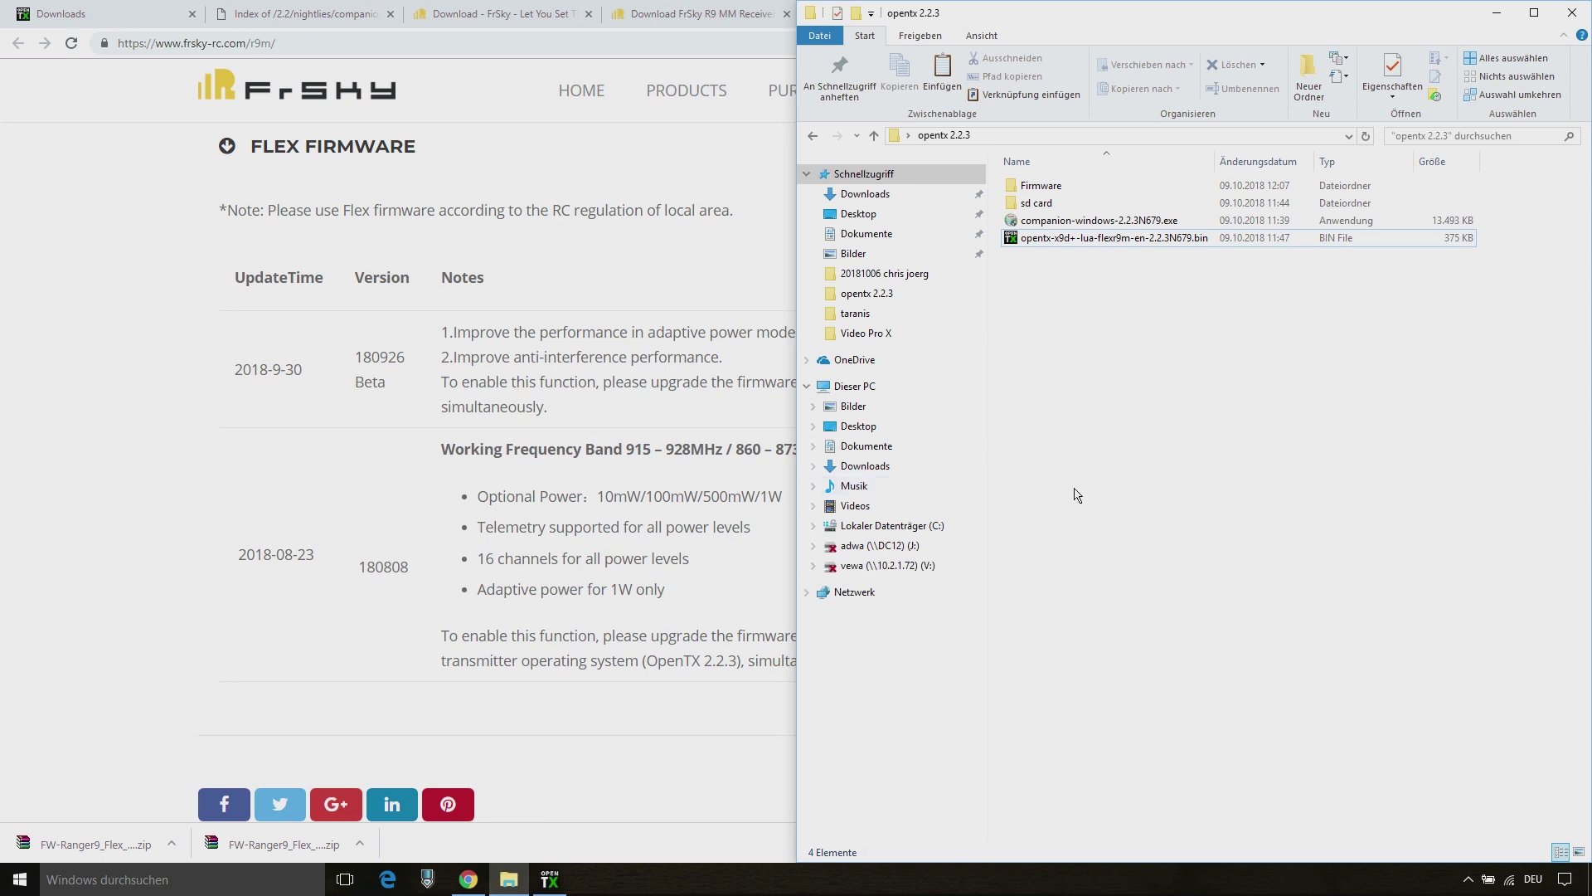
- Extract FW-Ranger9_Flex_Beta.zip inside the Firmware folder of opentx 2.2.3 and open the extracted folder
key(super+Left)
click(751, 203)
right_click(753, 202)
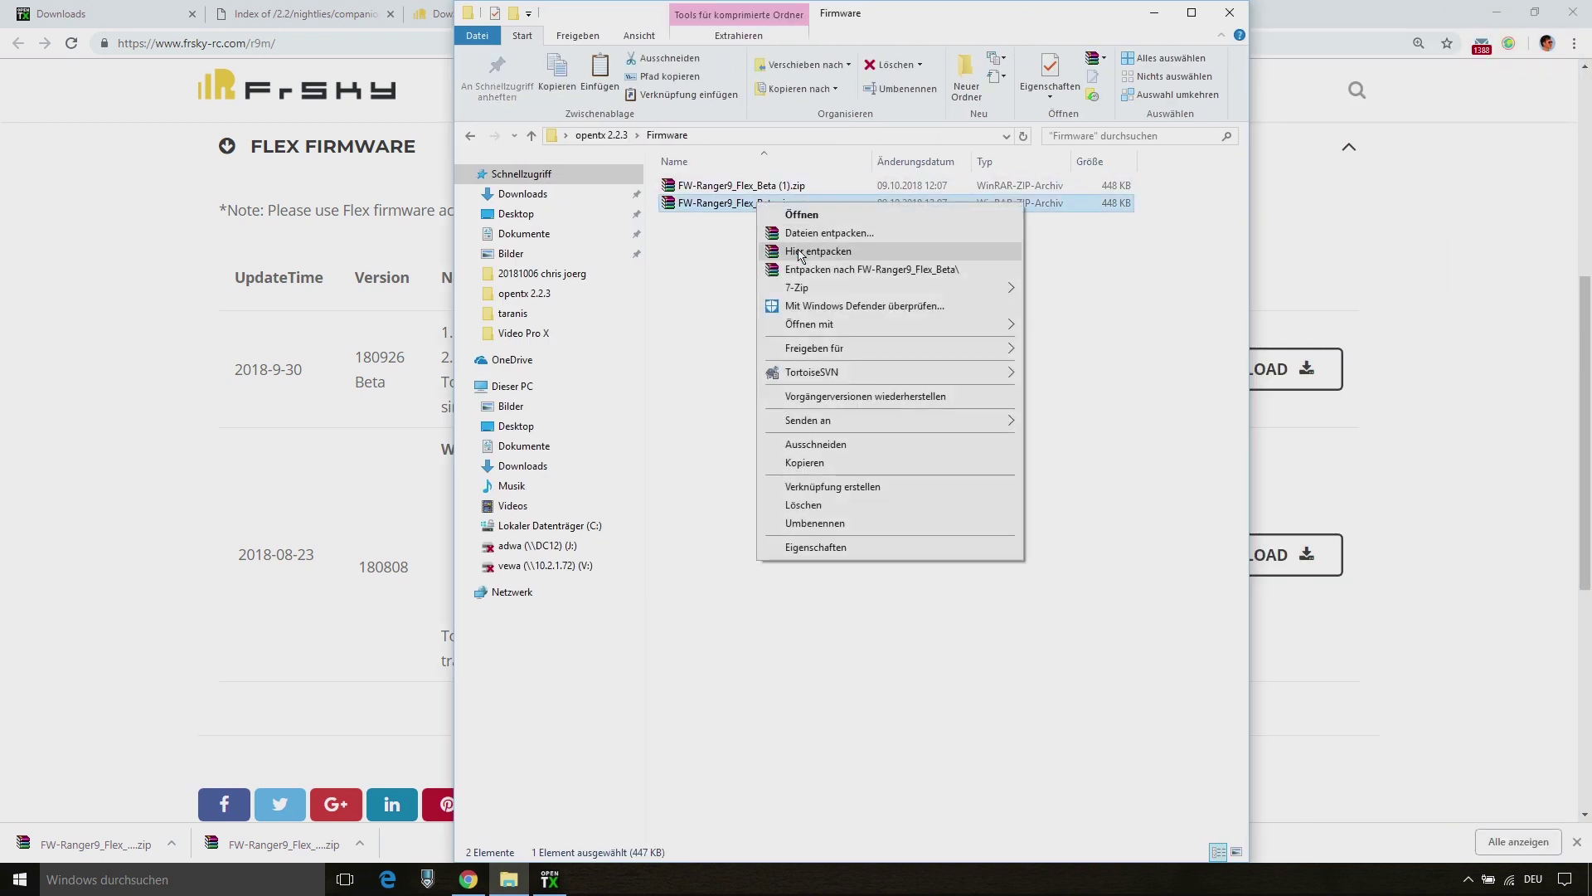
click(801, 255)
double_click(756, 185)
- Copy FLEX_R9M.frk and FLEX_R9MINI_R9MM.frk from the extracted folder into the FIRMWARE folder on the radio's SD card (E:)
click(715, 203)
ctrl+click(724, 240)
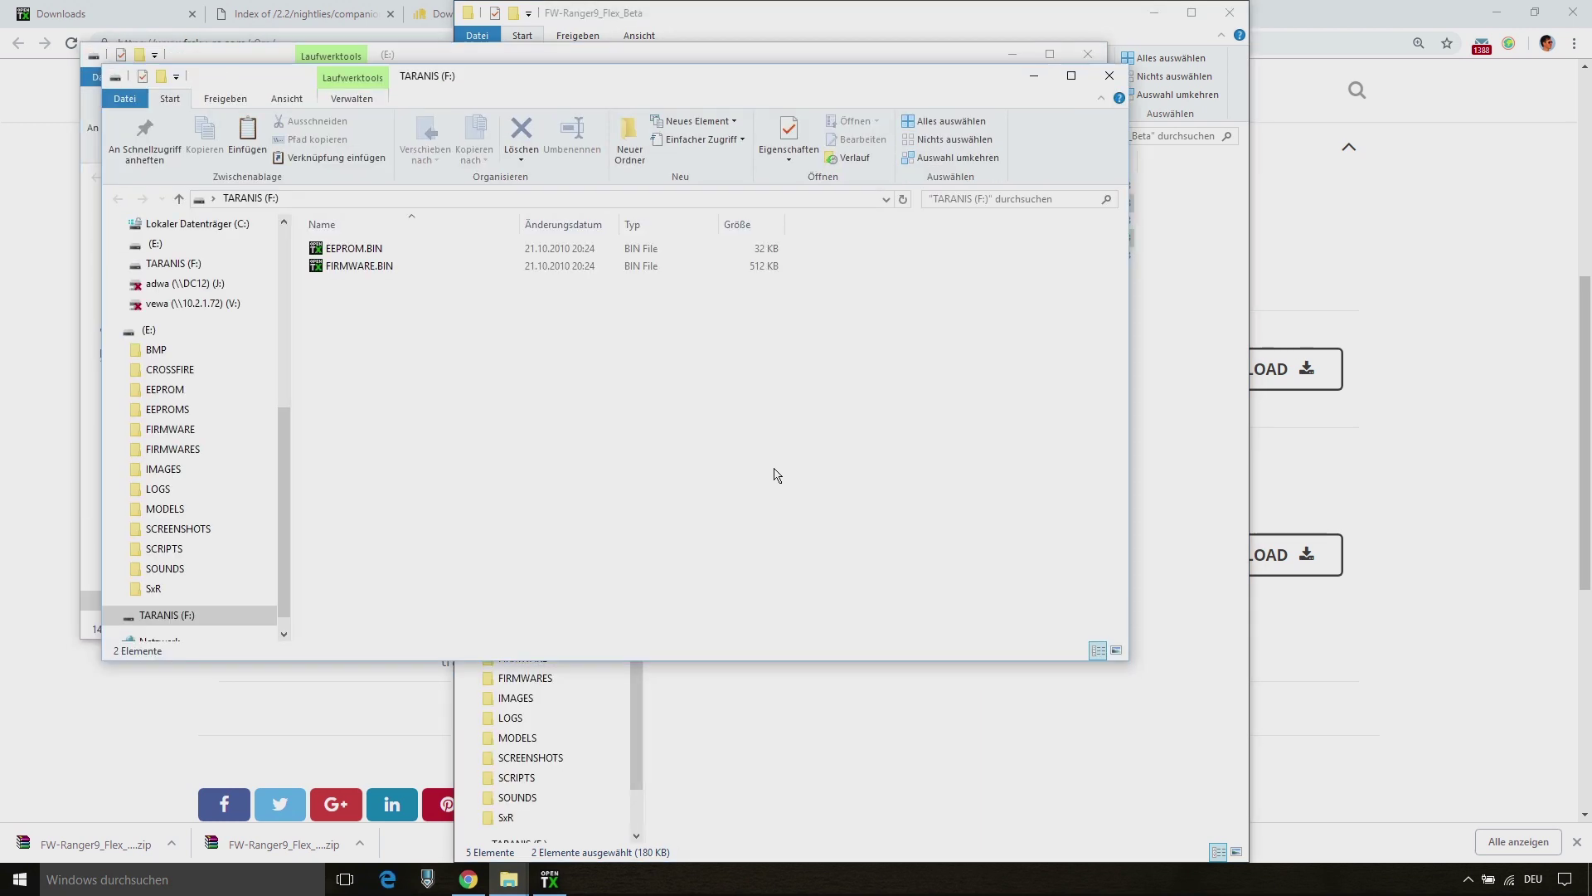
click(421, 51)
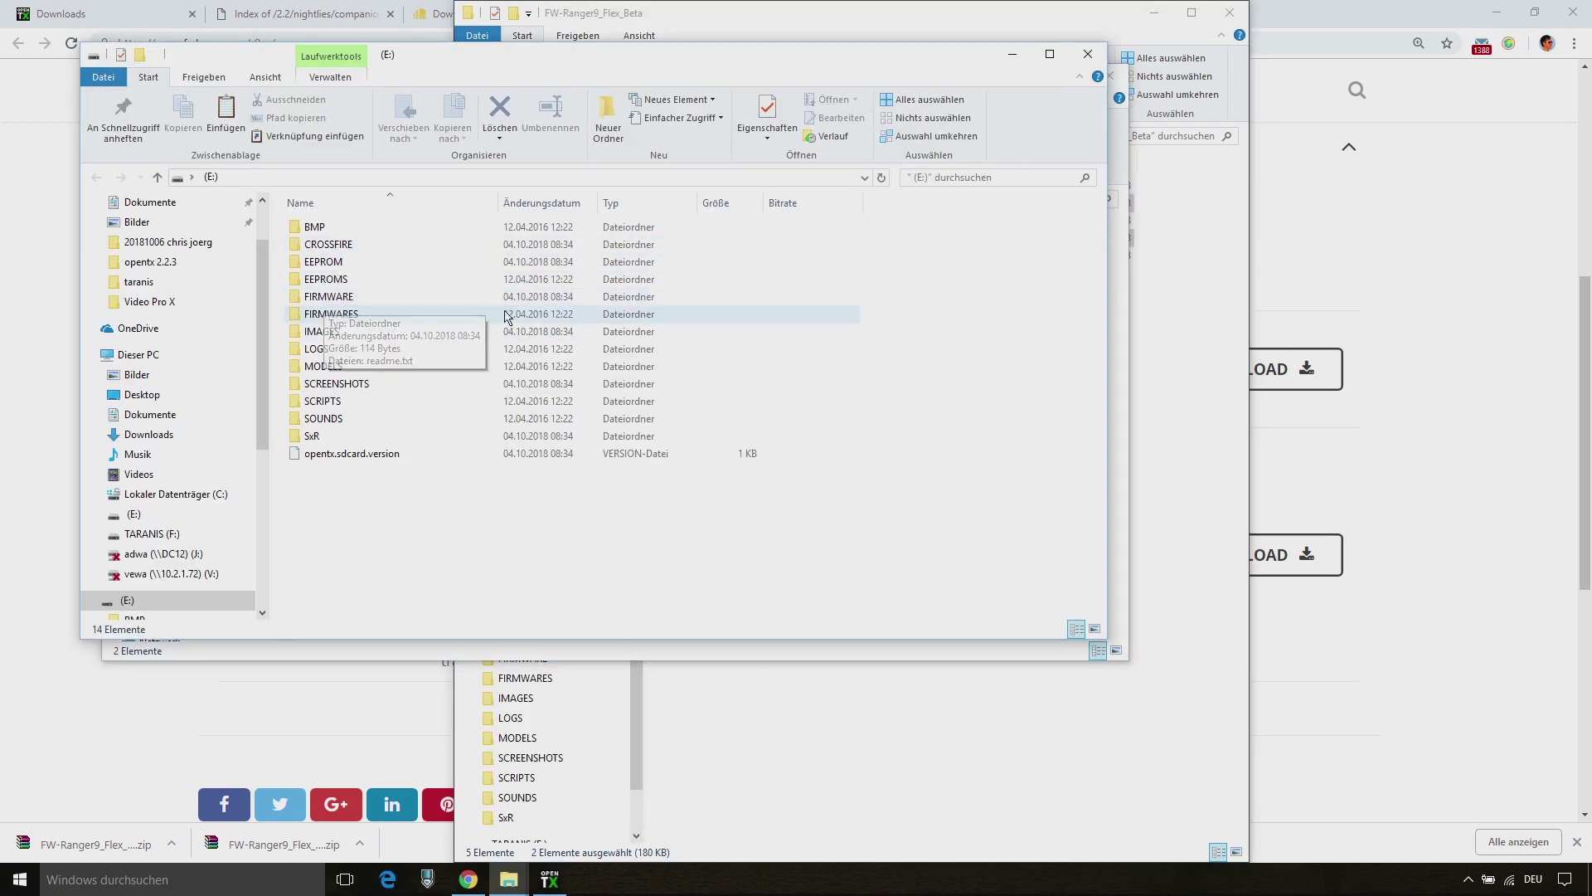
double_click(378, 297)
drag(581, 54, 555, 133)
click(829, 12)
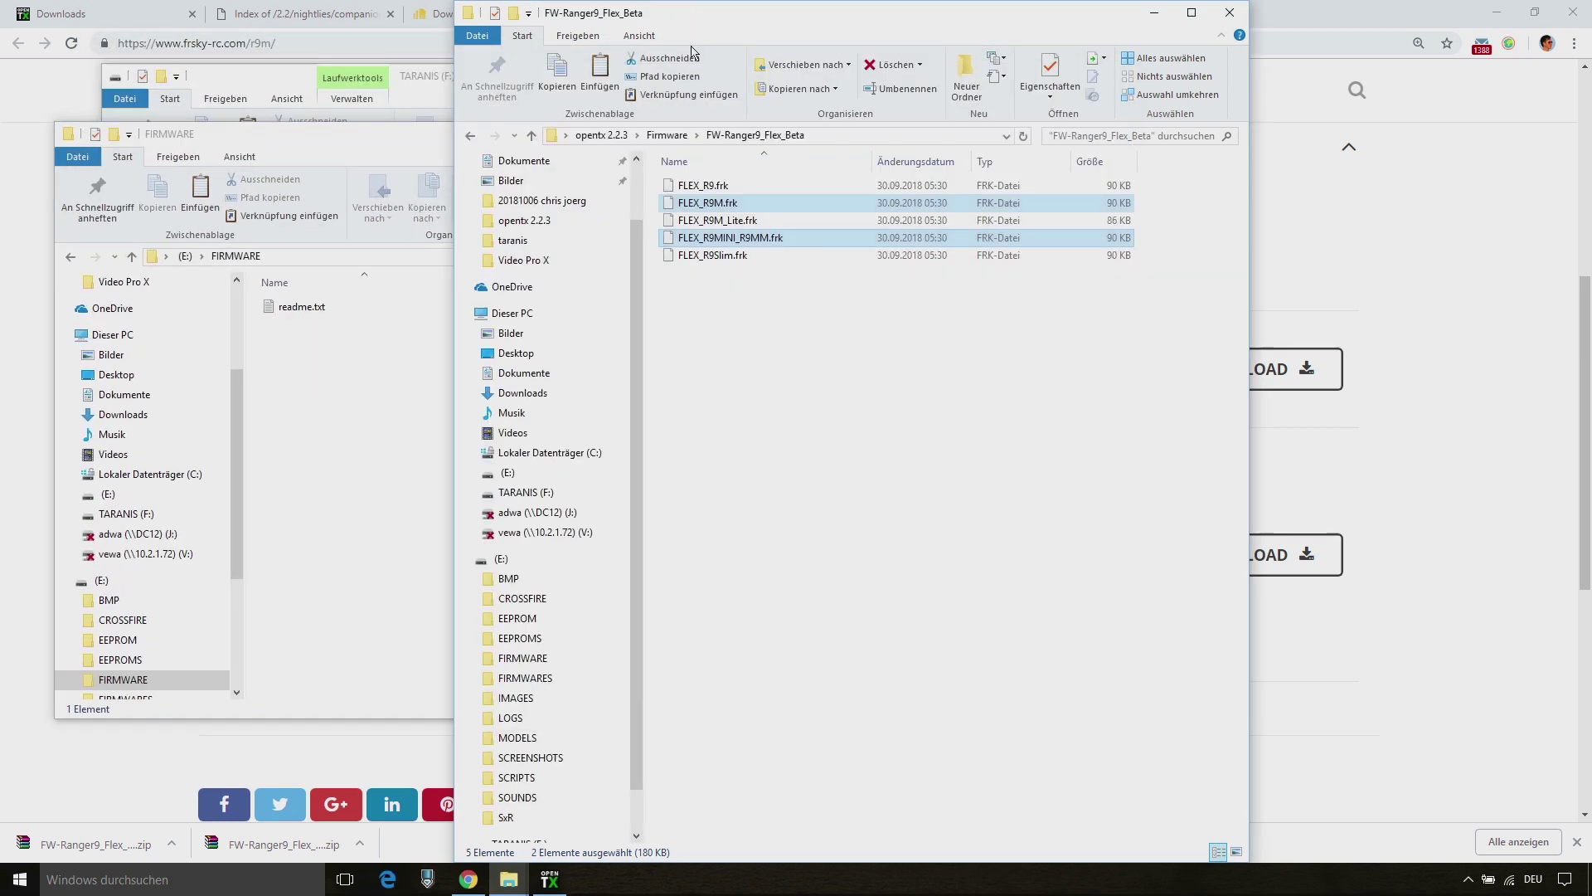
drag(707, 203, 327, 408)
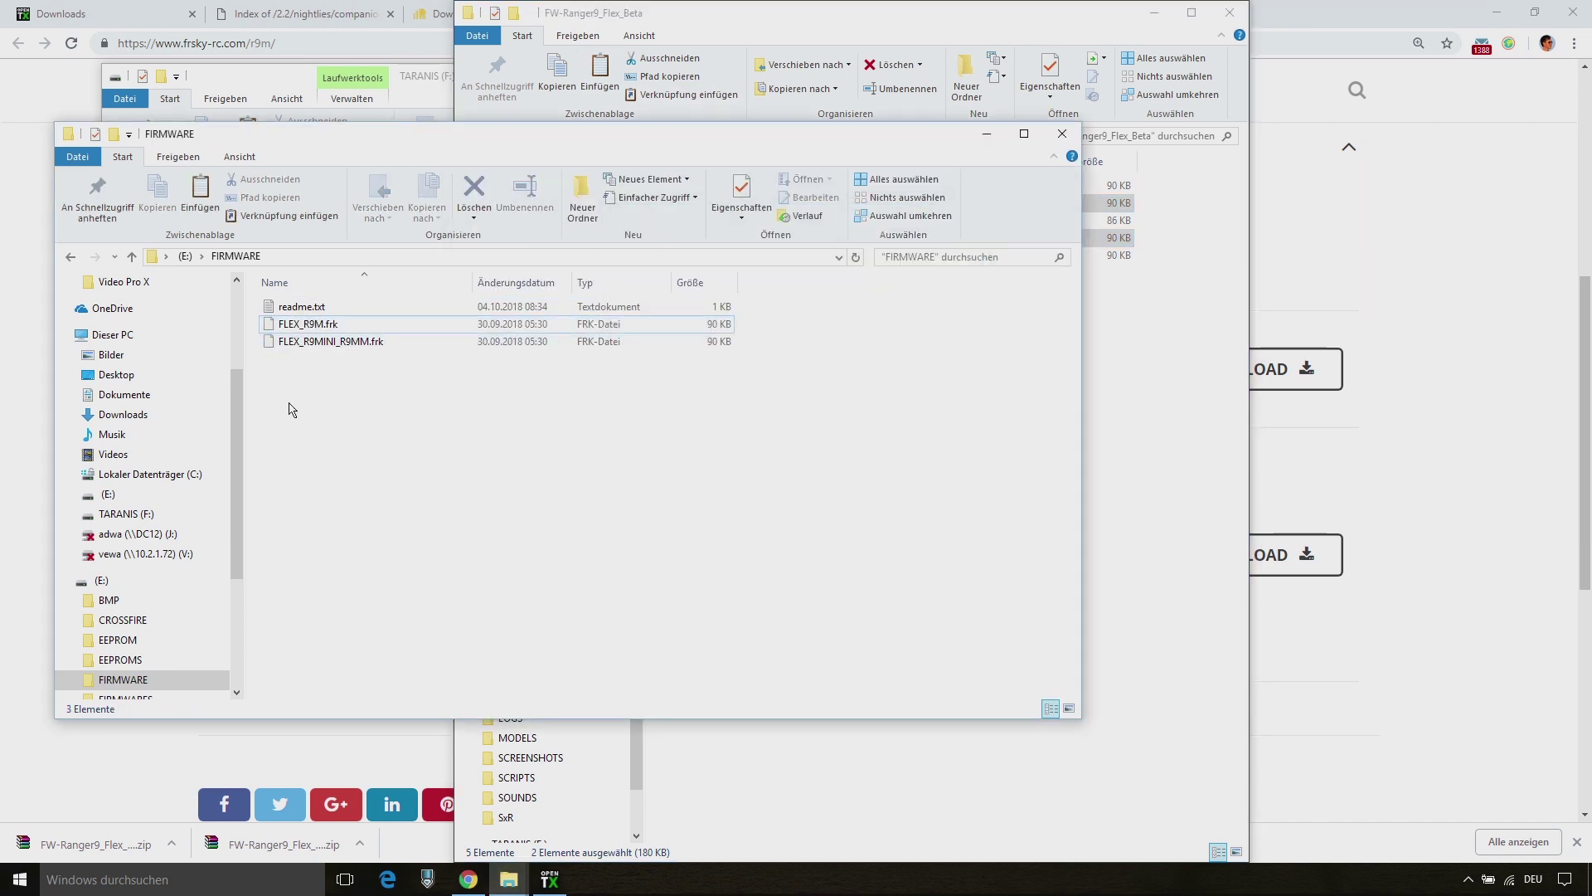